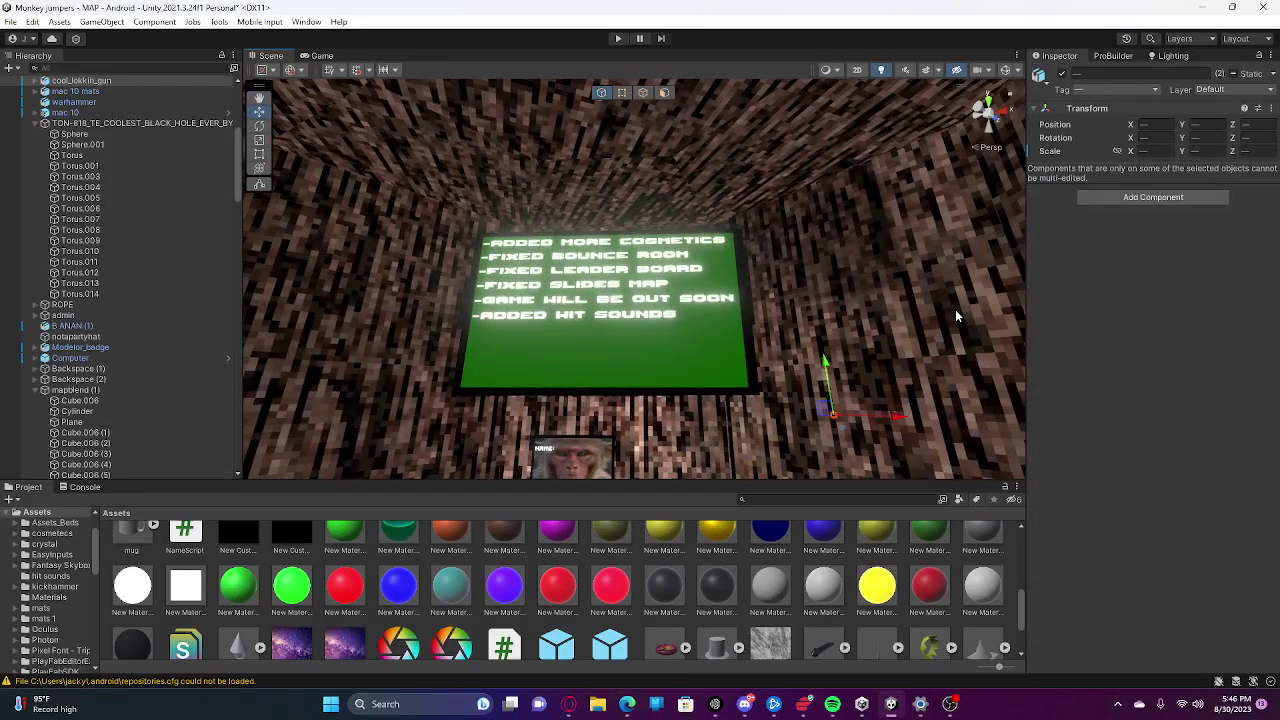
click(953, 316)
click(907, 328)
right_drag(907, 328, 447, 157)
click(842, 355)
key(w)
Search the Unity Registry packages for "post" to check the Post Processing package, and close the Package Manager.
click(306, 22)
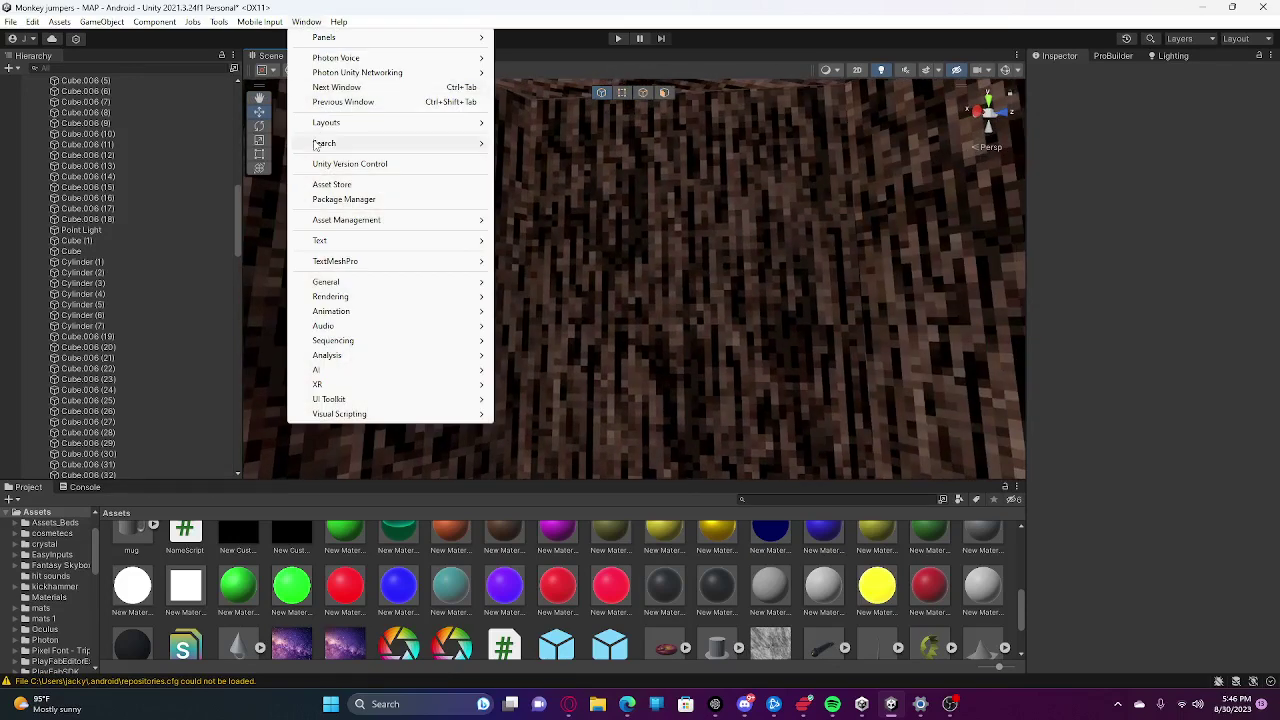
click(355, 198)
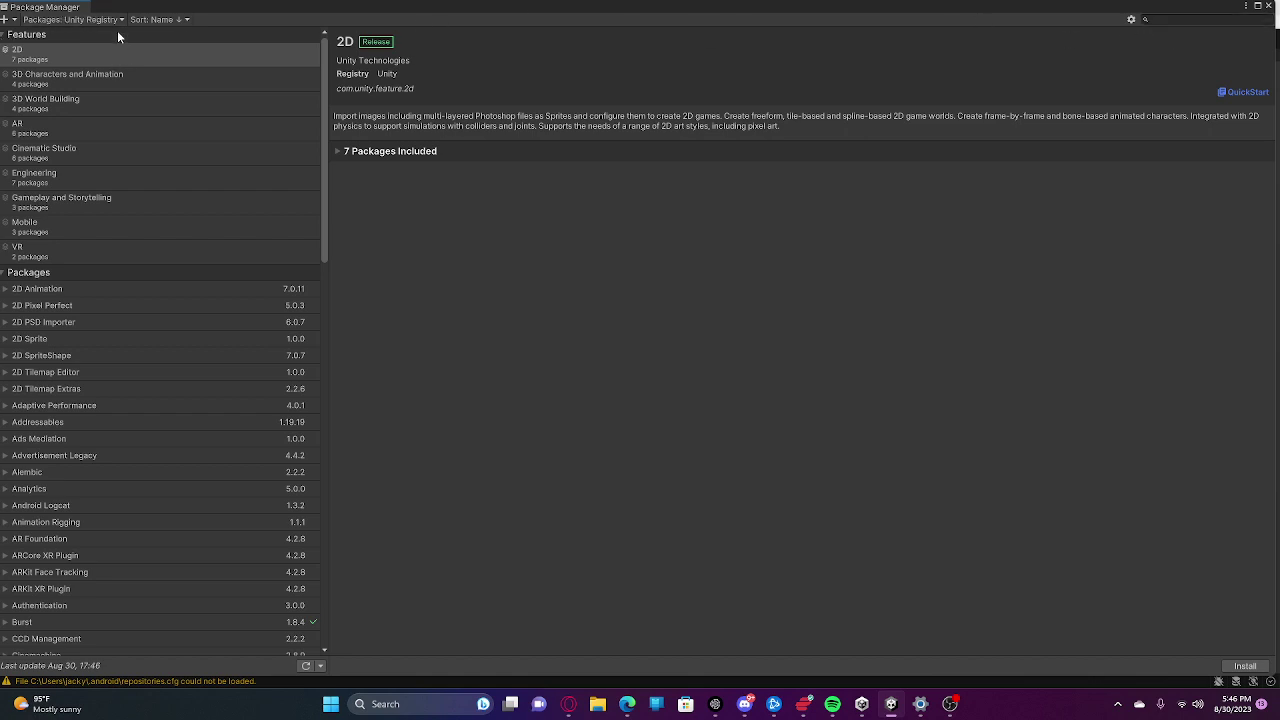
click(82, 19)
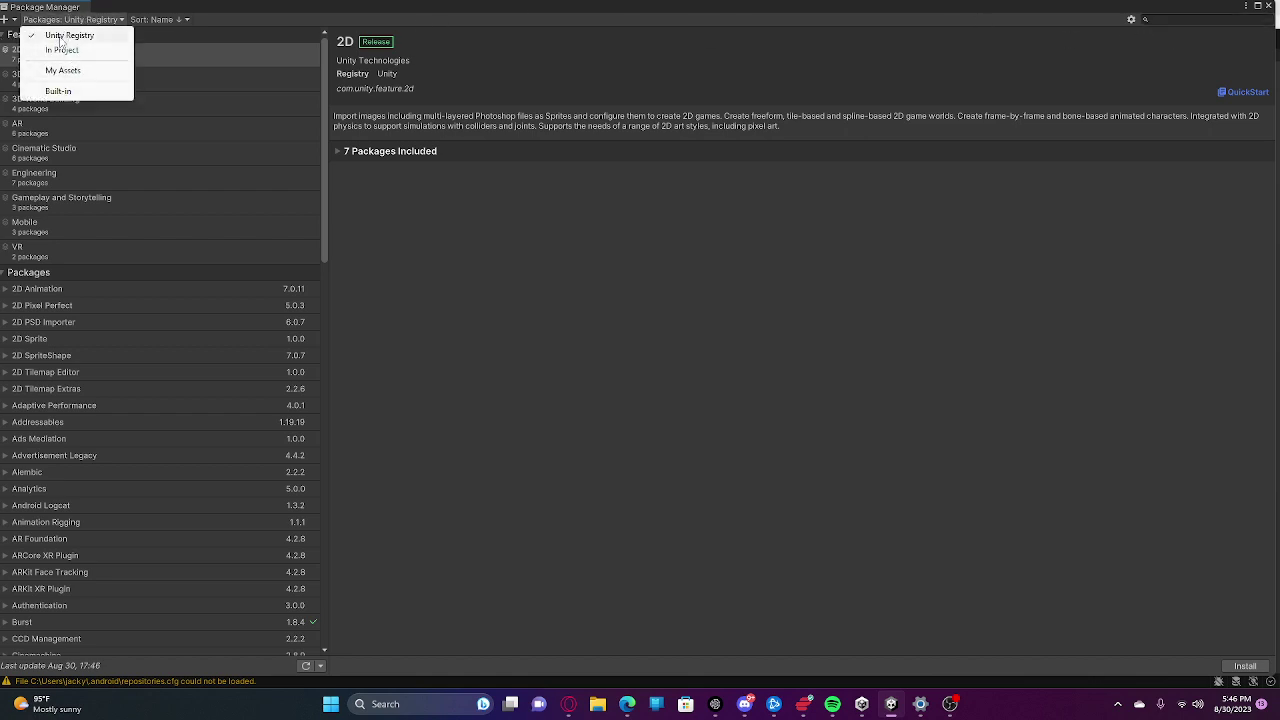
click(61, 37)
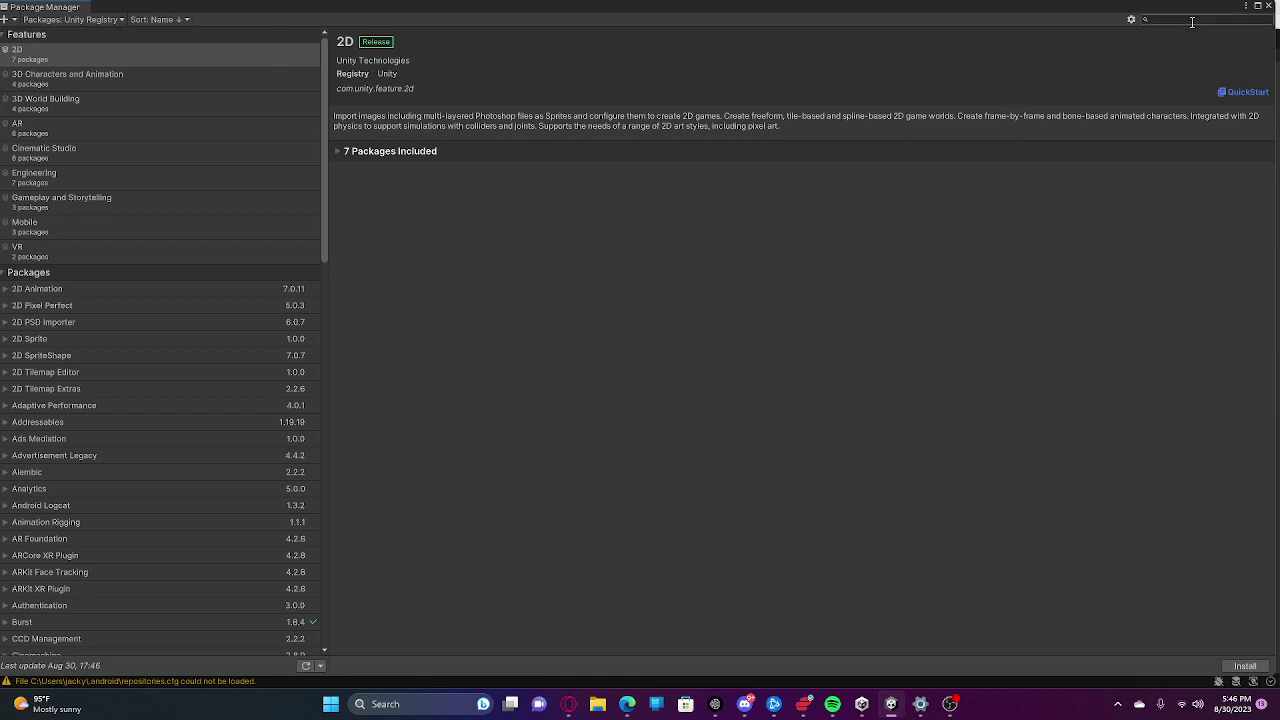
text(post)
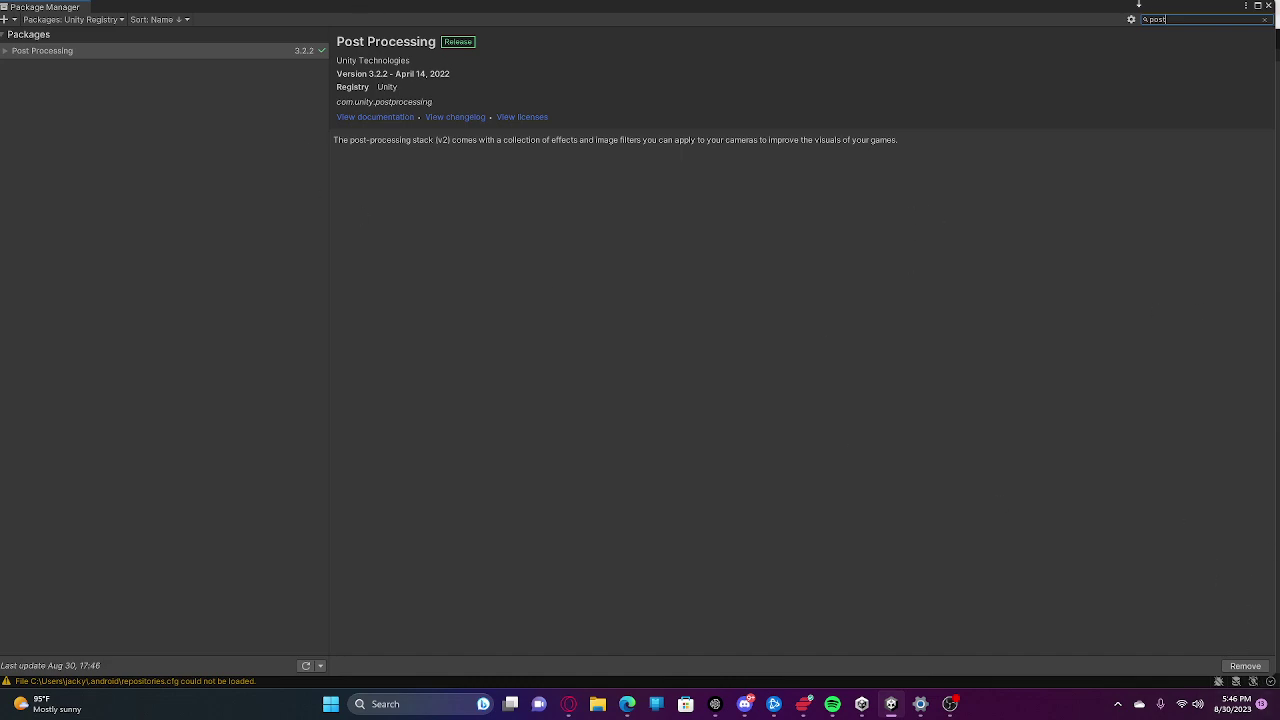
click(1269, 8)
Select the glowing sphere on the room's ceiling to view its components.
right_drag(840, 229, 575, 270)
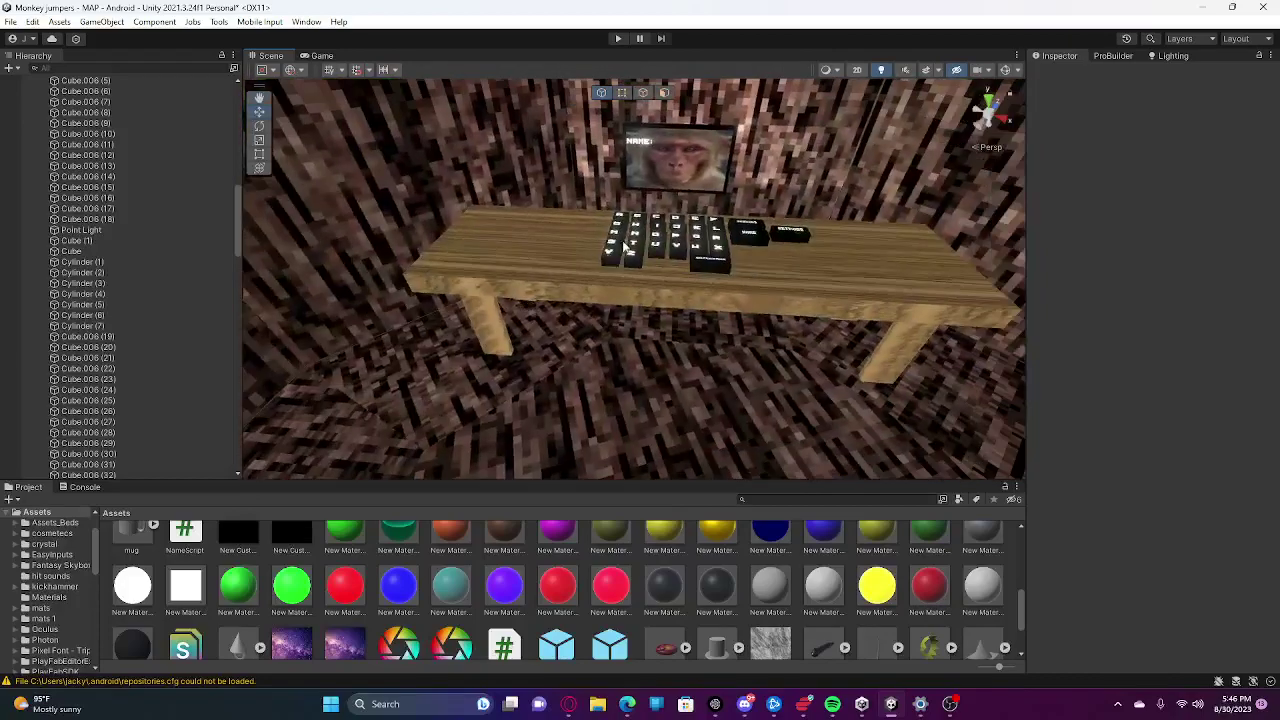
scroll(632, 240, down, 5)
right_drag(634, 240, 568, 317)
click(669, 263)
click(655, 190)
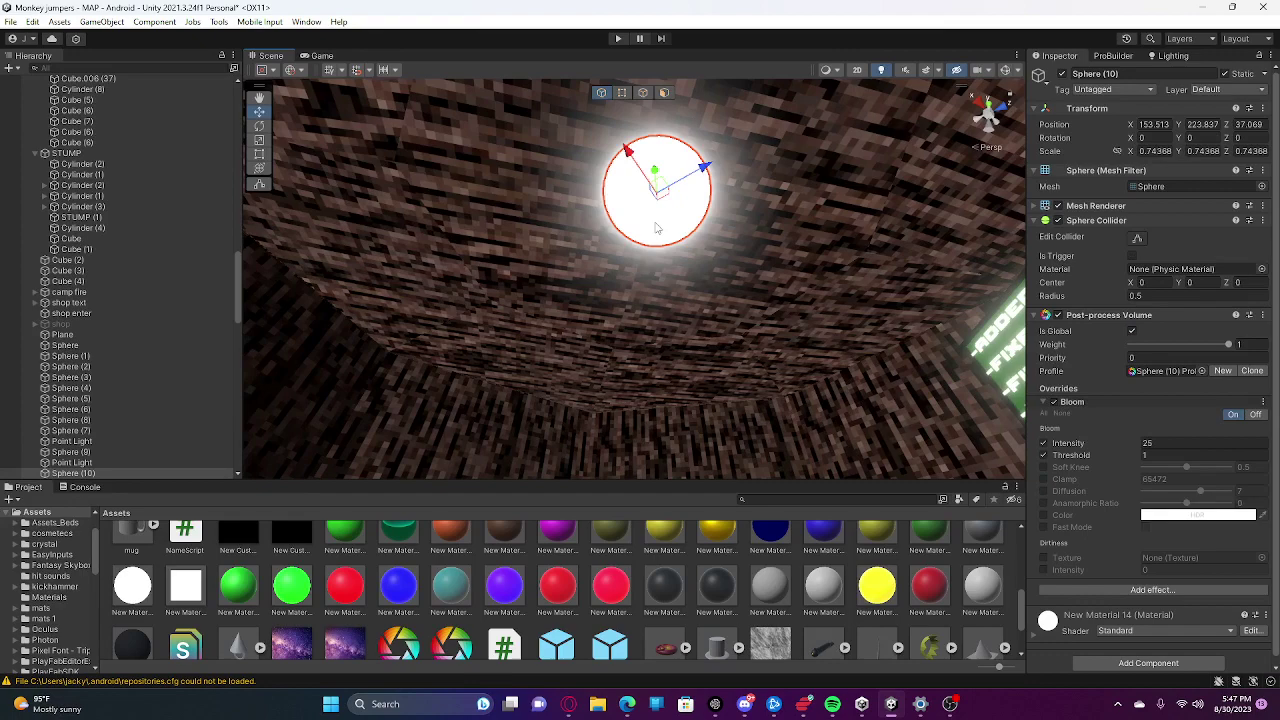
Create a new material in the Assets folder and set its albedo to dark red, hex 570000.
right_drag(655, 190, 716, 652)
scroll(720, 655, down, 2)
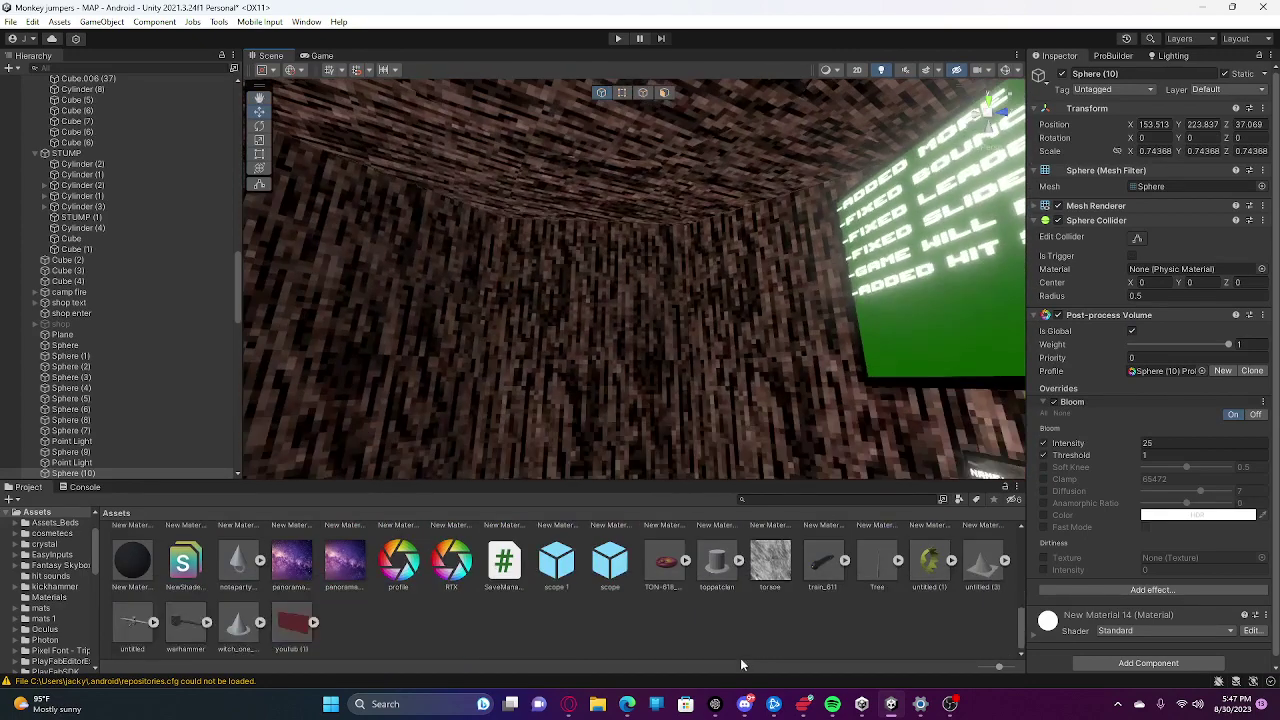
right_click(737, 657)
mouse_move(778, 249)
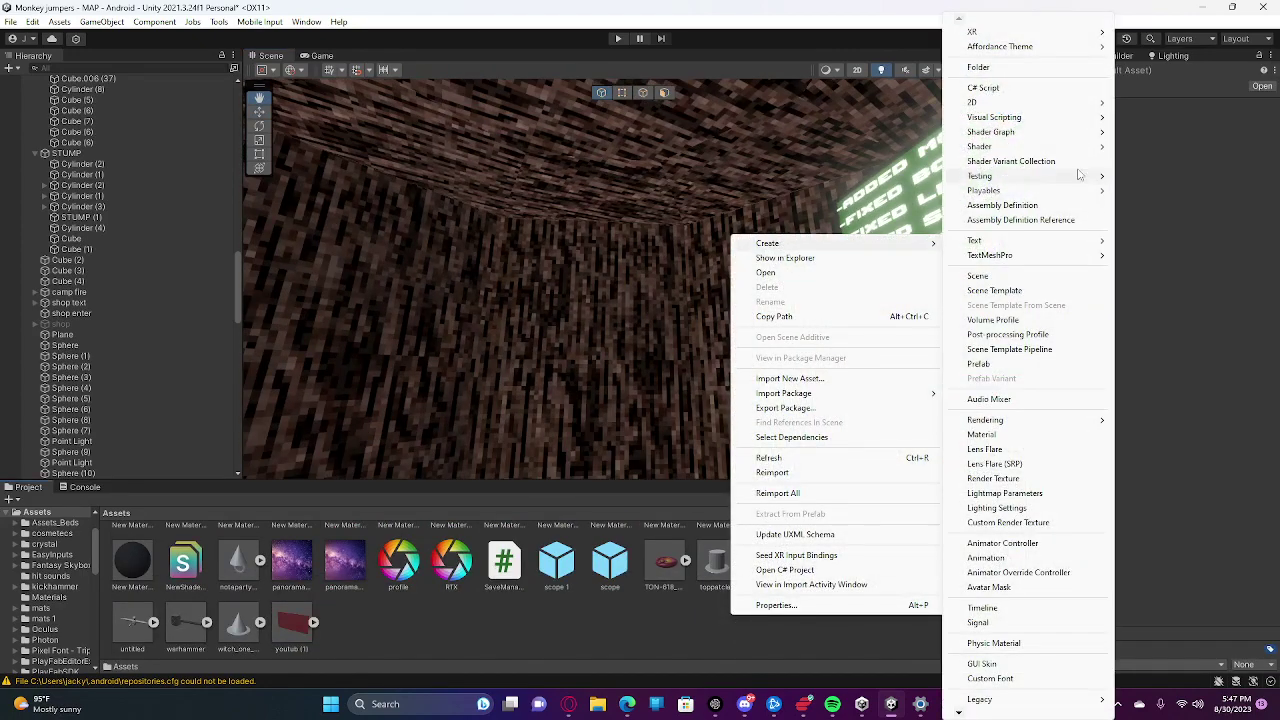
click(992, 437)
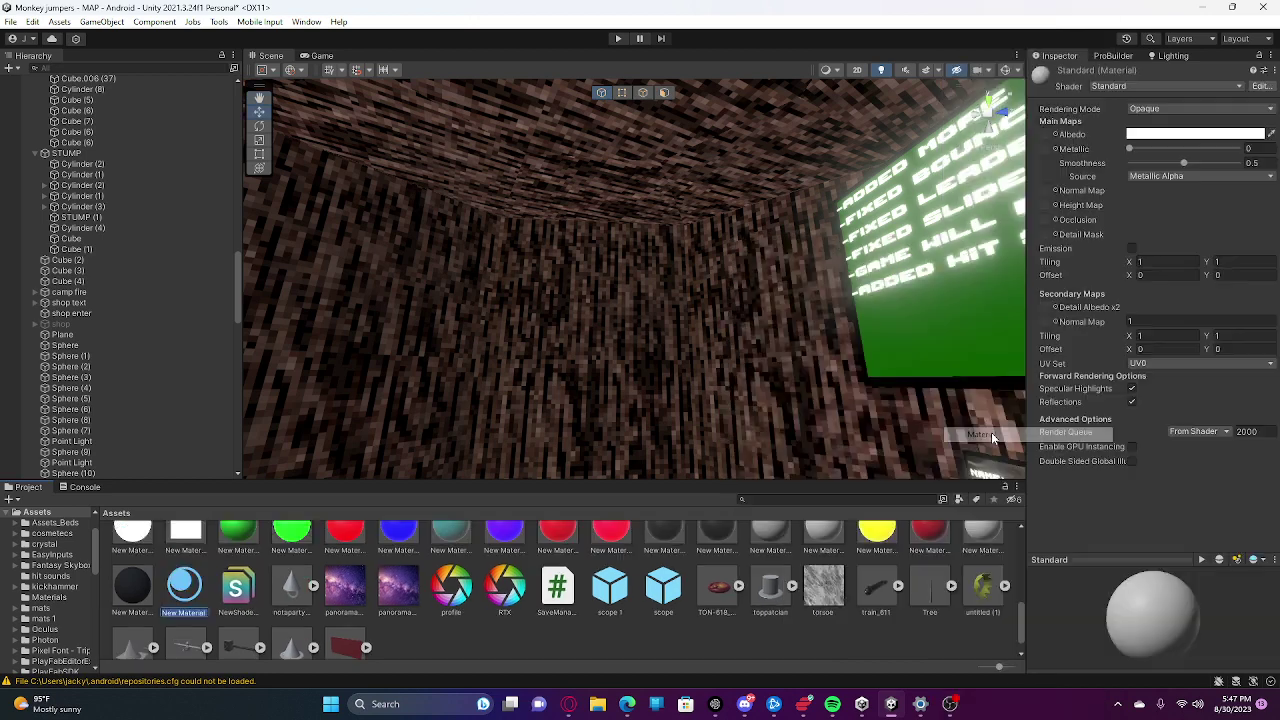
click(1171, 134)
drag(1213, 233, 1232, 205)
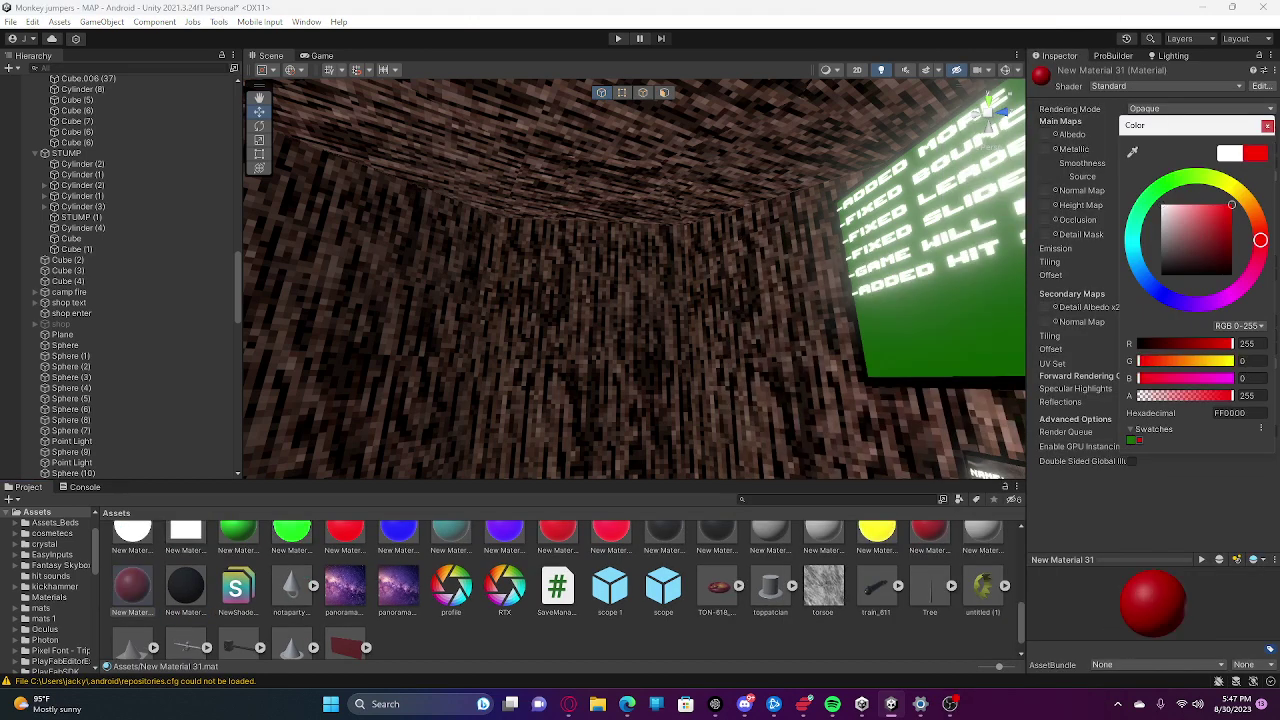
drag(1215, 256, 1245, 257)
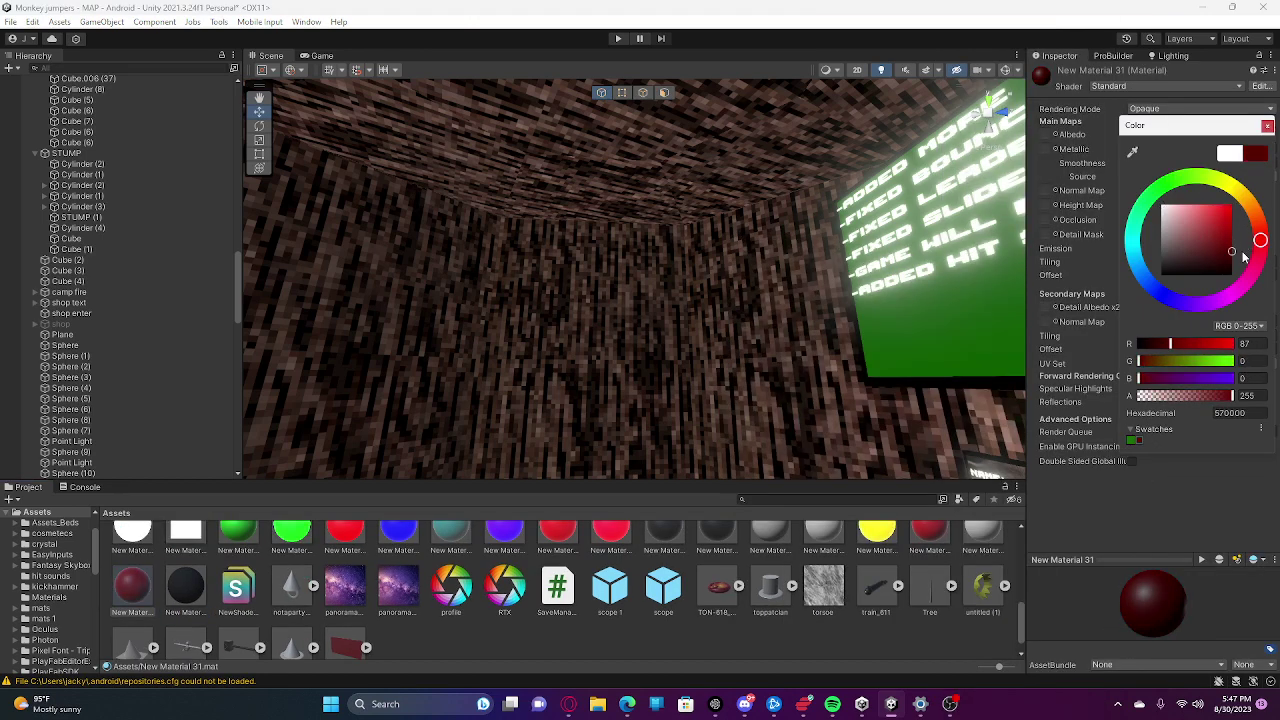
click(1189, 530)
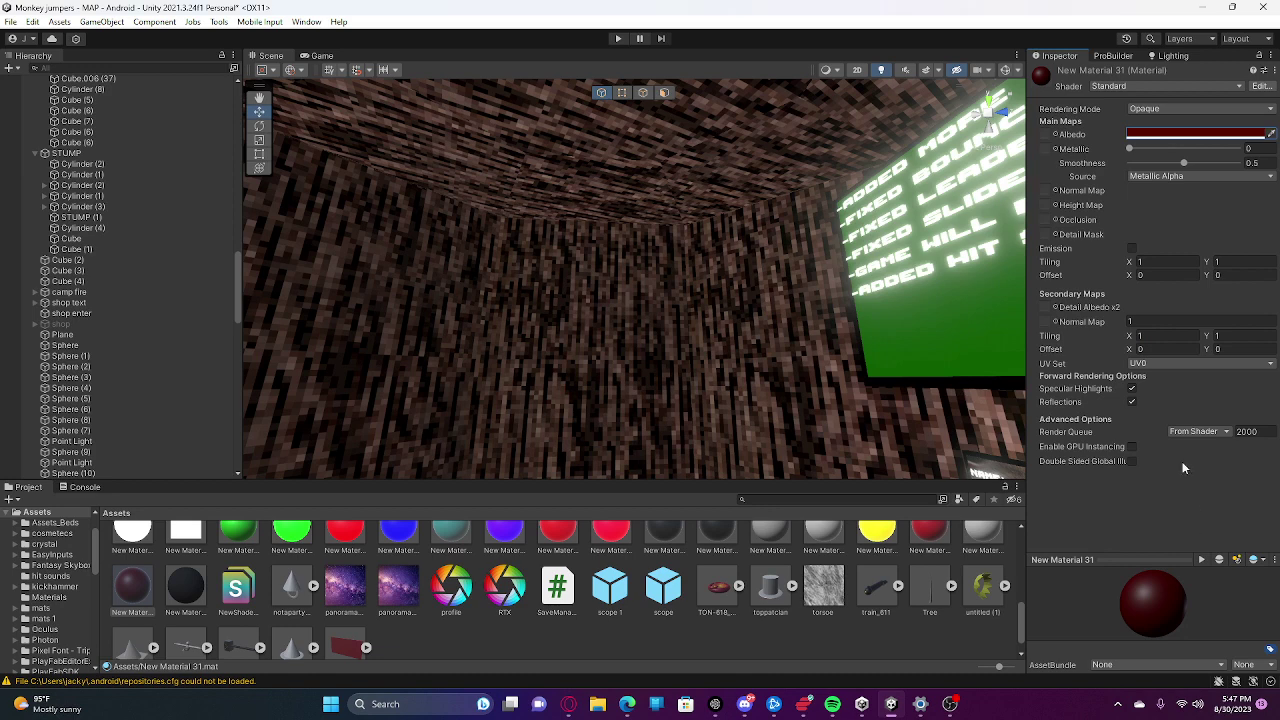
Enable emission on the new material and sample its dark red albedo as the emission color.
click(1130, 246)
click(1150, 263)
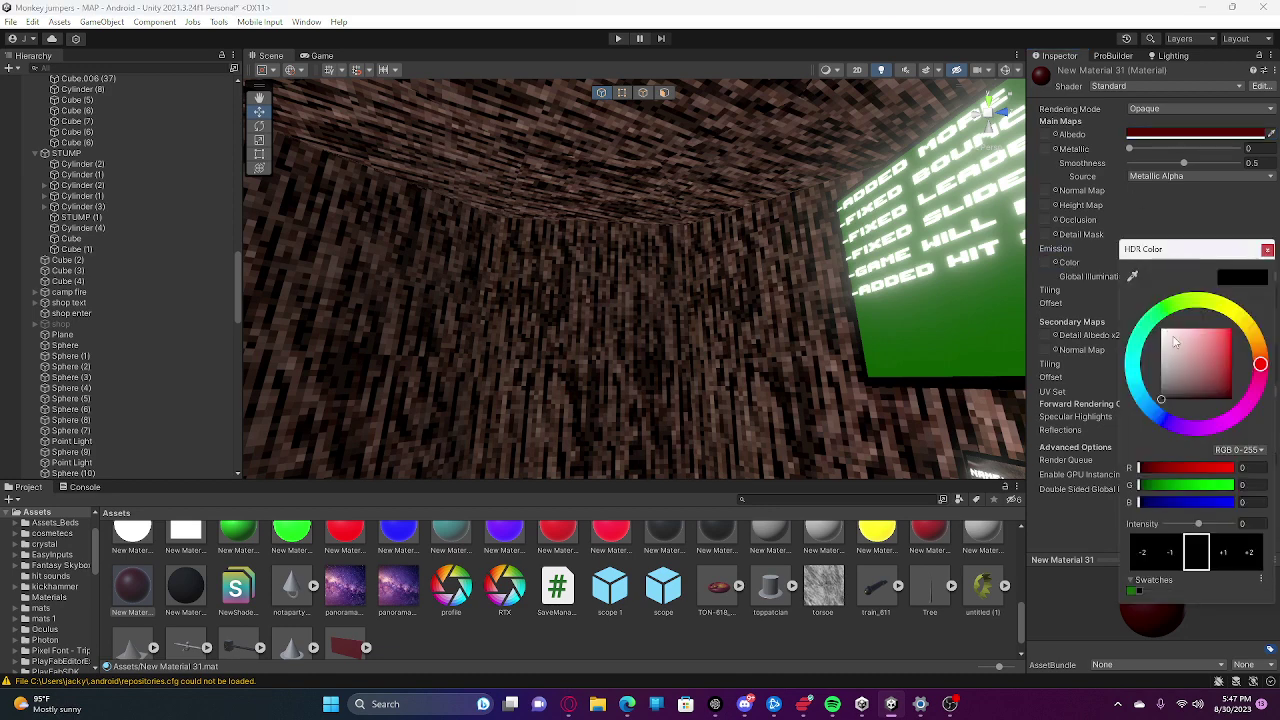
click(1136, 277)
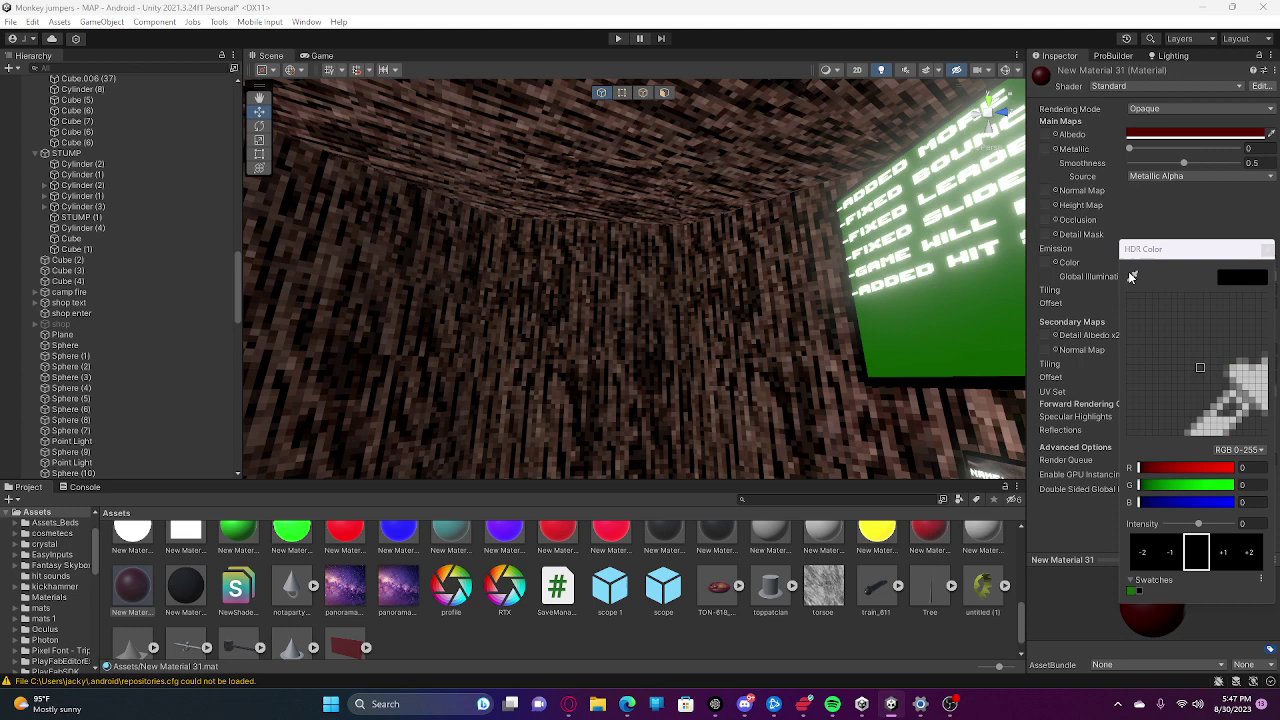
click(1172, 135)
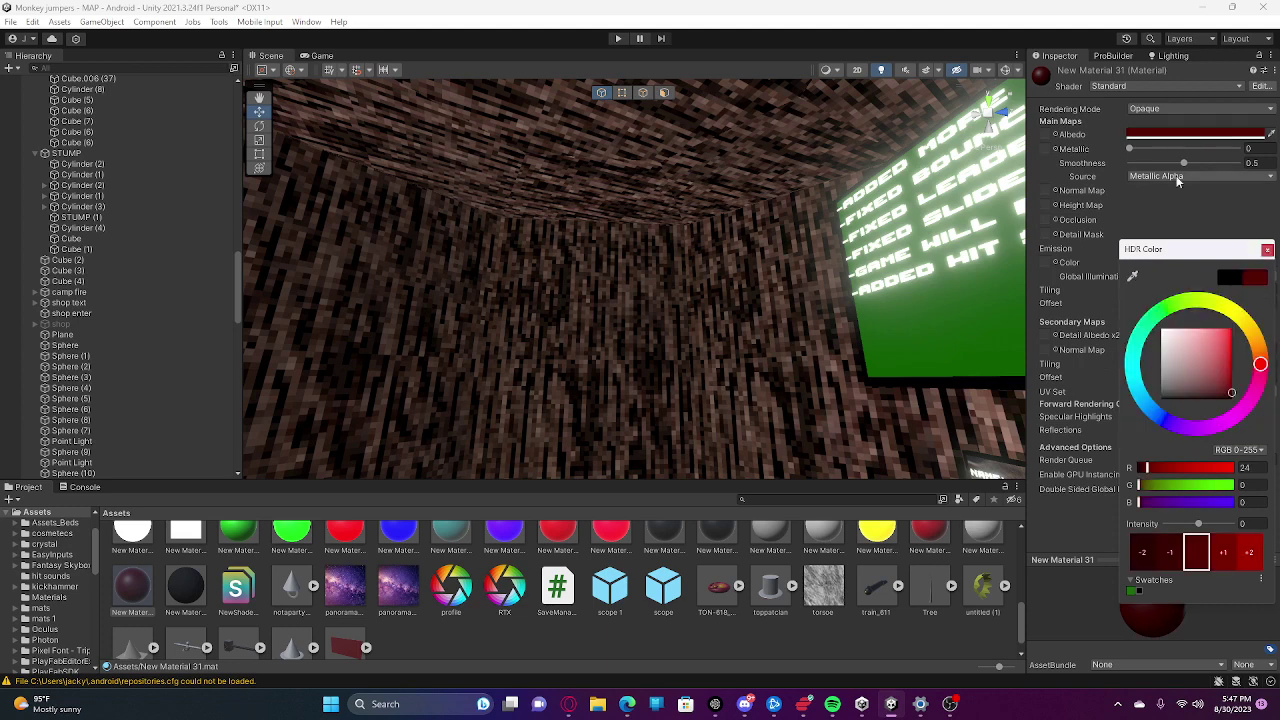
click(1022, 495)
Apply the dark red emissive material to the room's walls.
scroll(978, 620, up, 2)
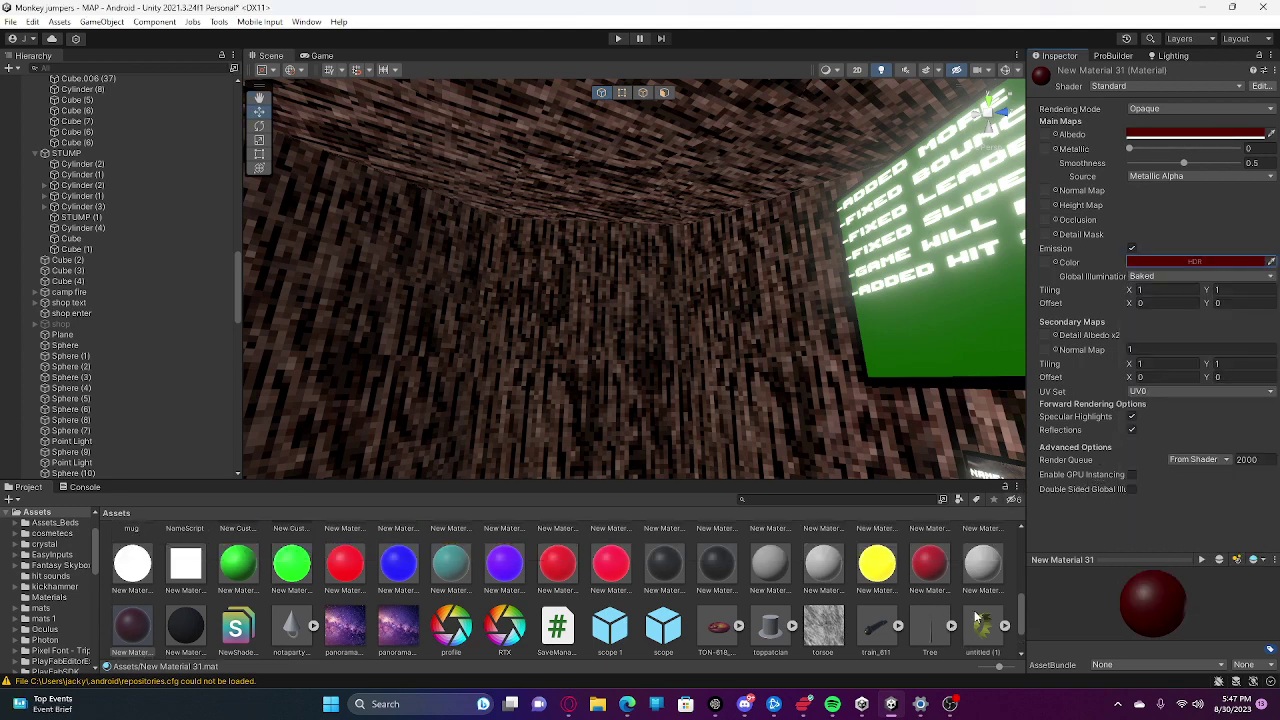
scroll(871, 605, up, 2)
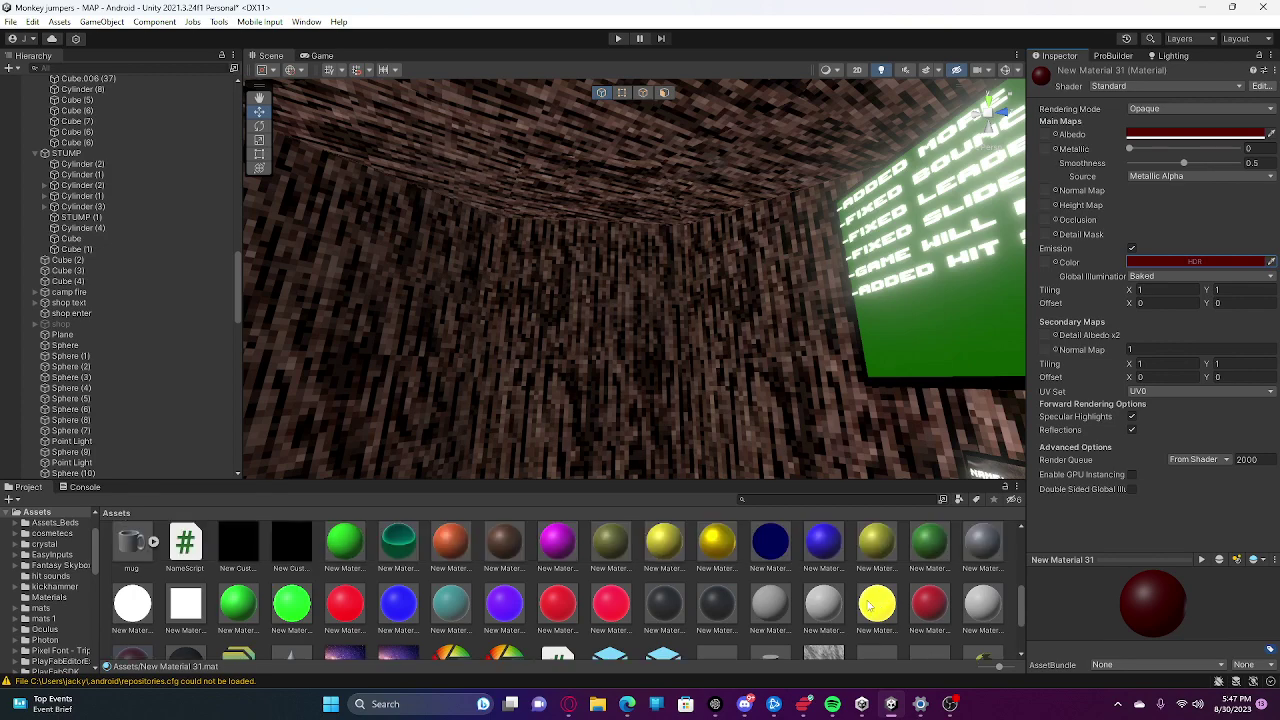
scroll(645, 598, up, 3)
scroll(669, 577, down, 6)
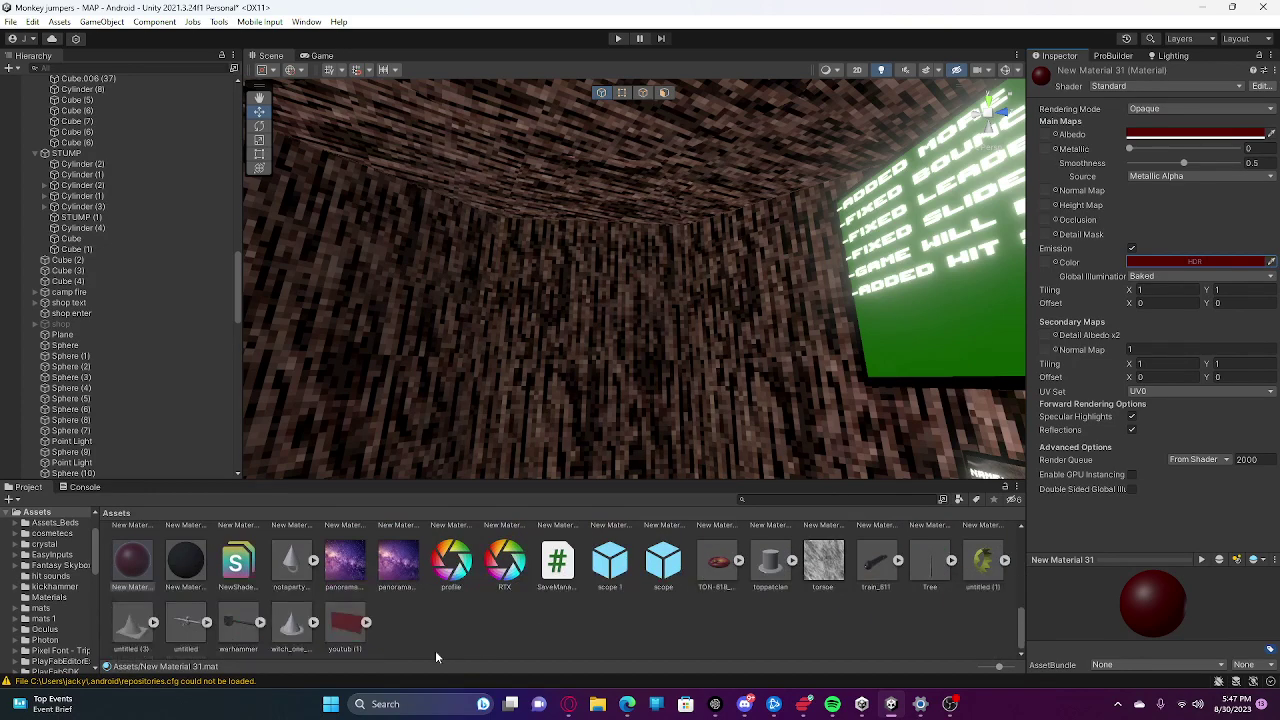
scroll(392, 640, up, 2)
drag(121, 655, 300, 402)
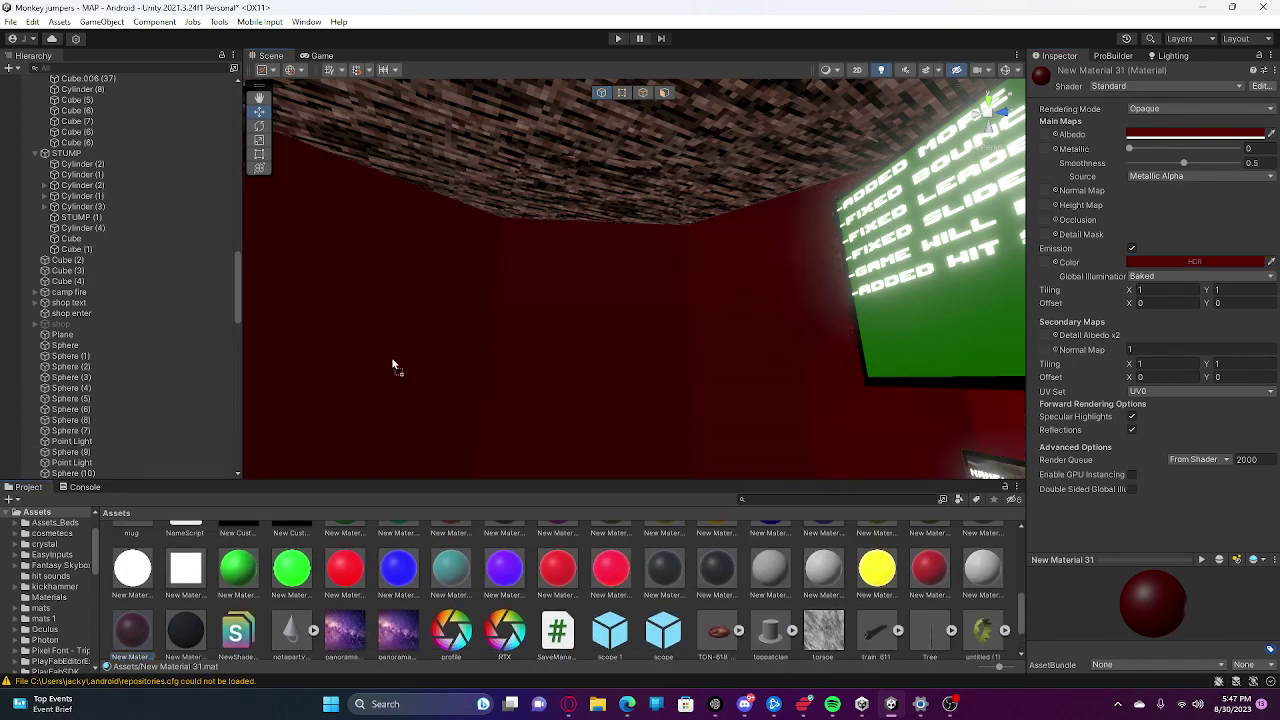
Change the wall material's albedo to a bright, fully saturated red.
right_drag(392, 366, 553, 415)
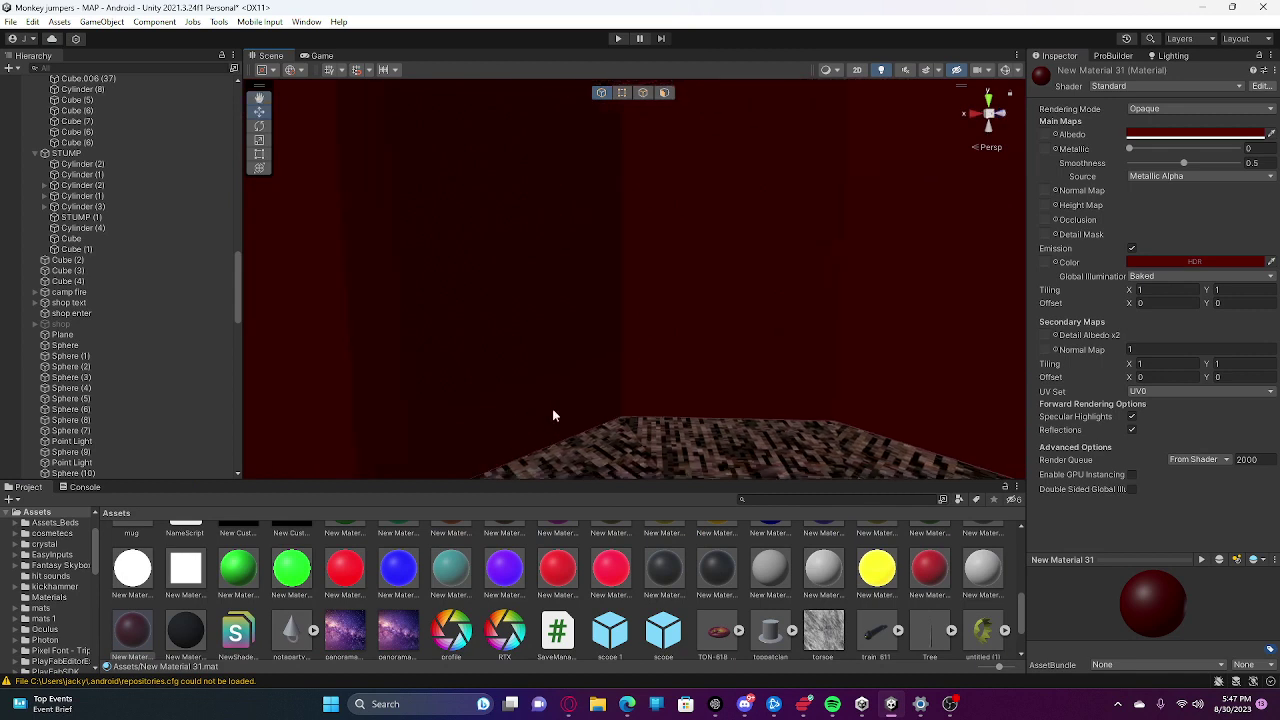
click(1195, 134)
click(1233, 220)
drag(1236, 222, 1238, 204)
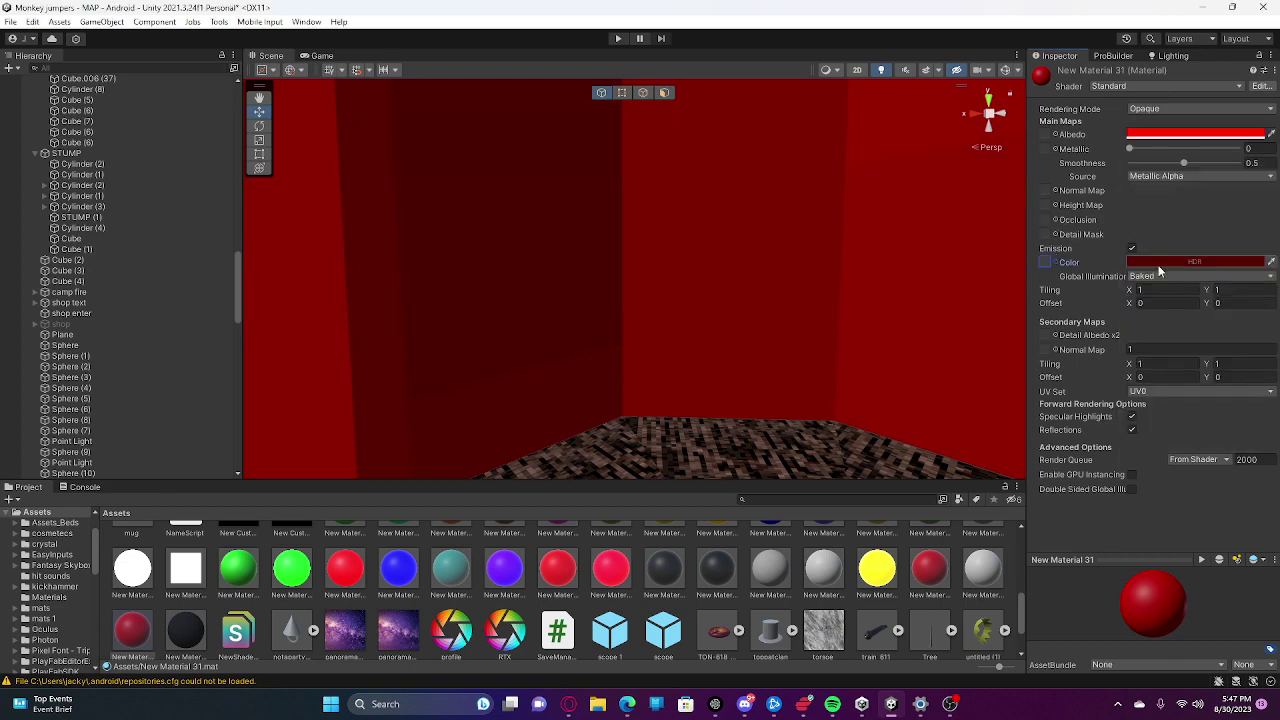
Try to sample the bright red albedo as the material's emission color.
click(1158, 265)
click(1133, 279)
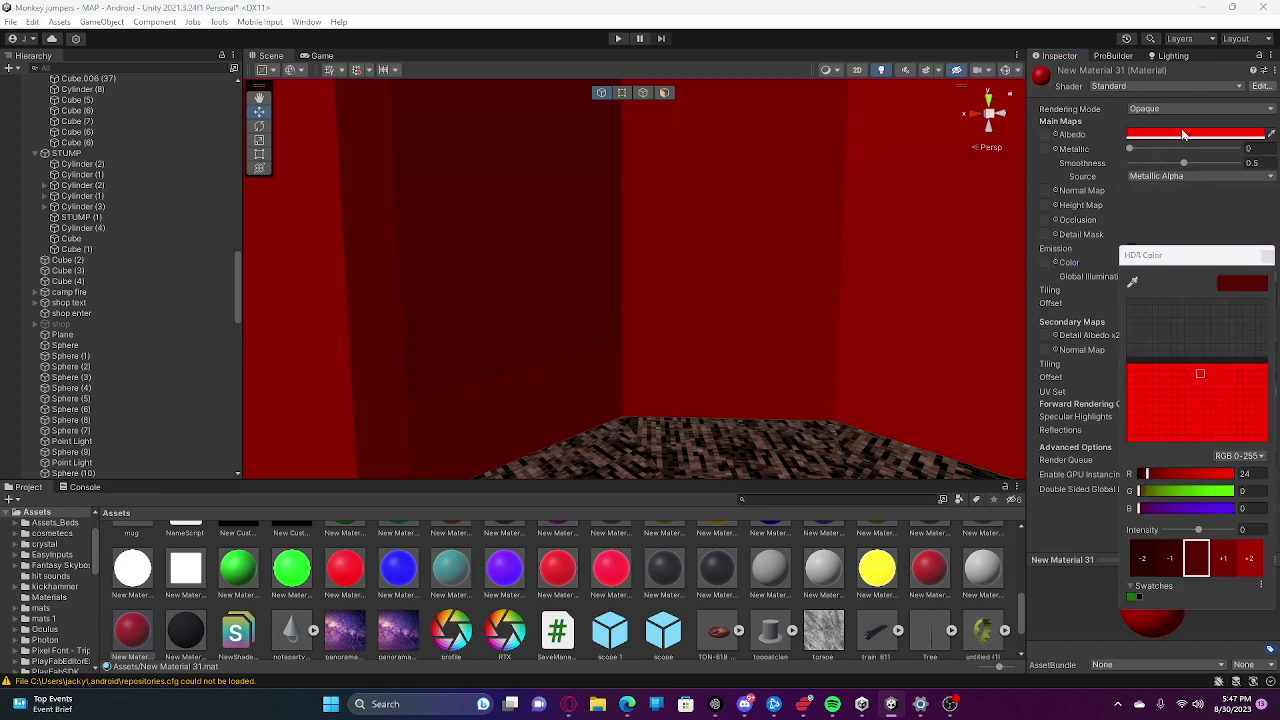
click(1186, 132)
right_drag(762, 140, 803, 294)
Undo the bright red albedo change and the material assignment on the walls.
key(ctrl+z)
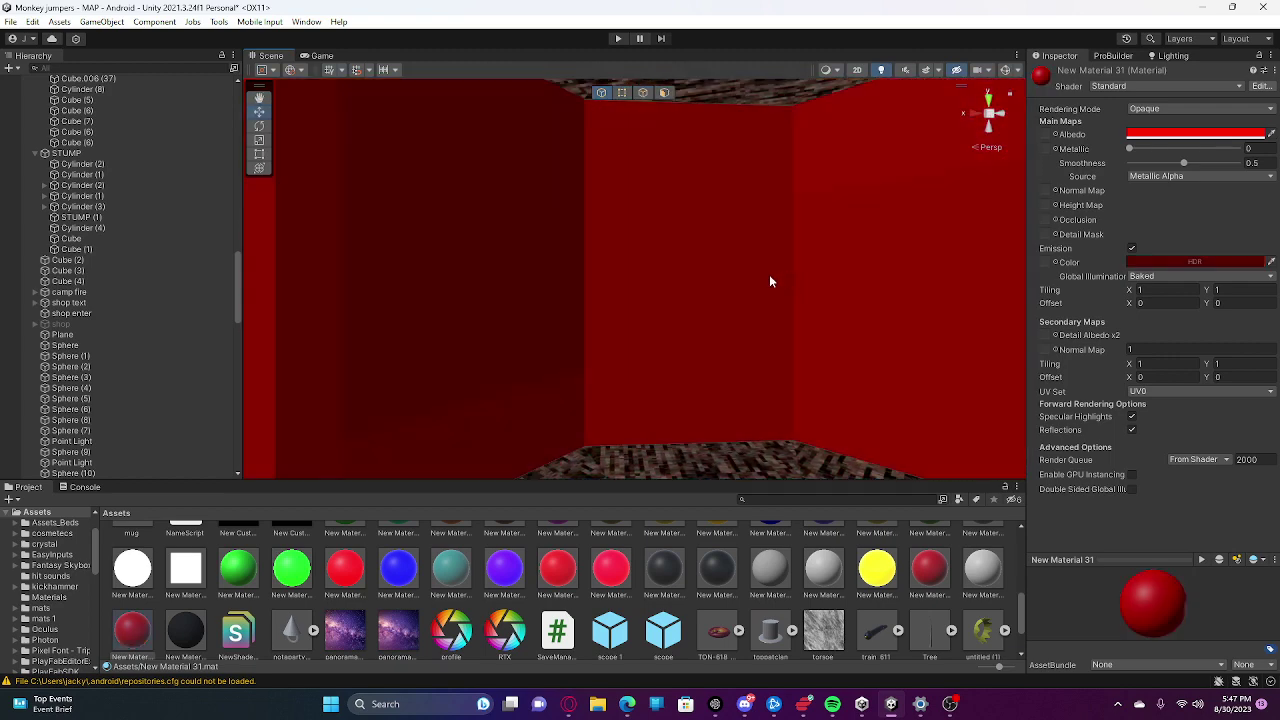
key(ctrl+z)
key(ctrl+z)
right_drag(763, 257, 789, 261)
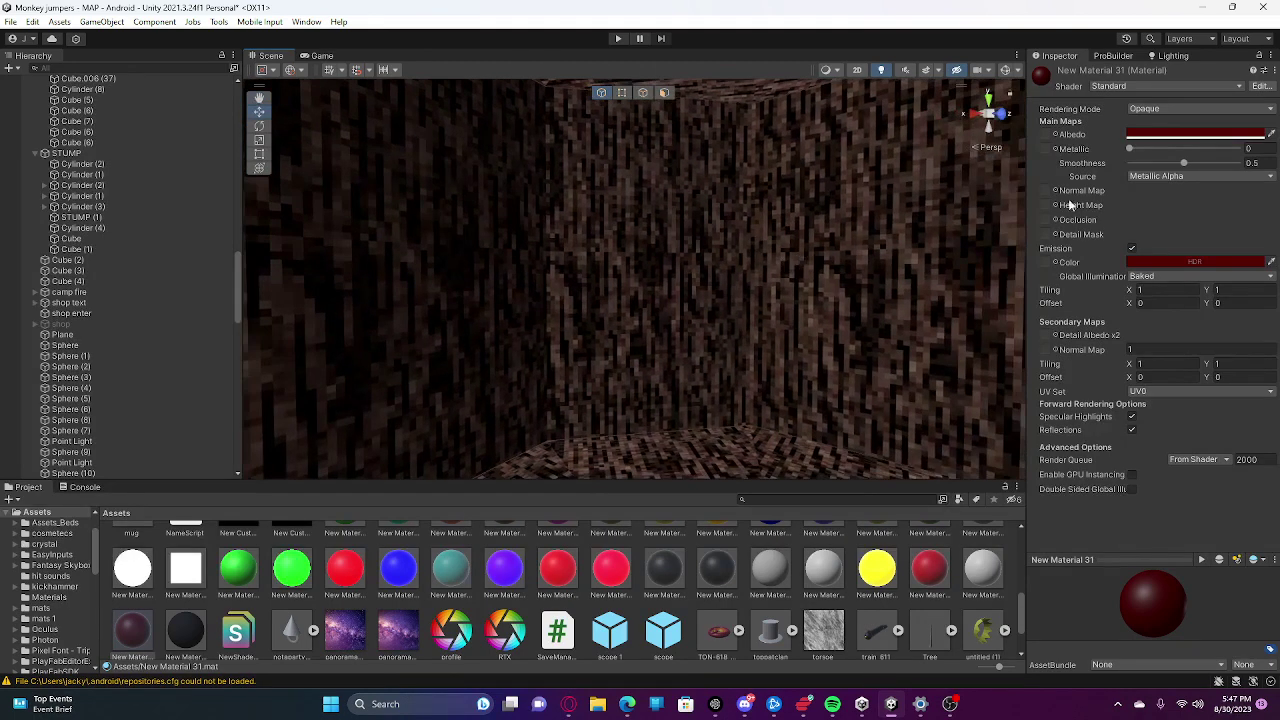
mouse_move(834, 328)
right_down()
mouse_move(817, 277)
mouse_move(850, 314)
right_up()
click(1148, 261)
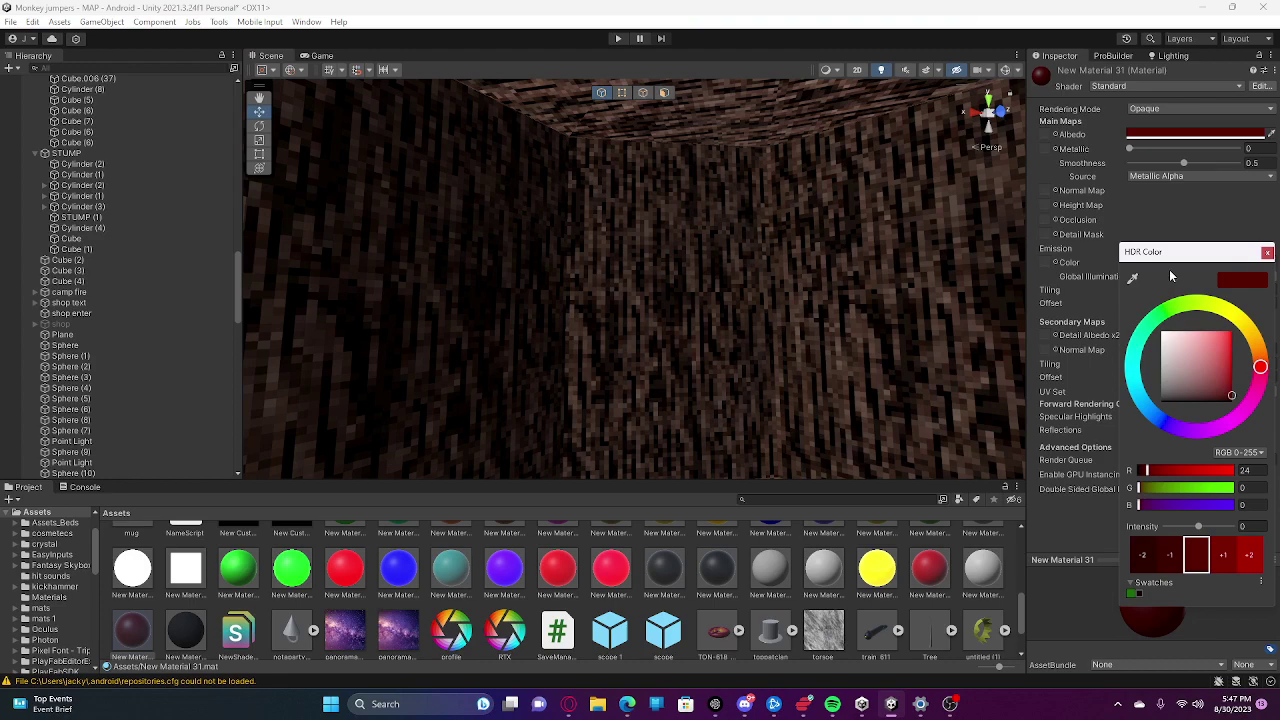
right_drag(702, 336, 700, 294)
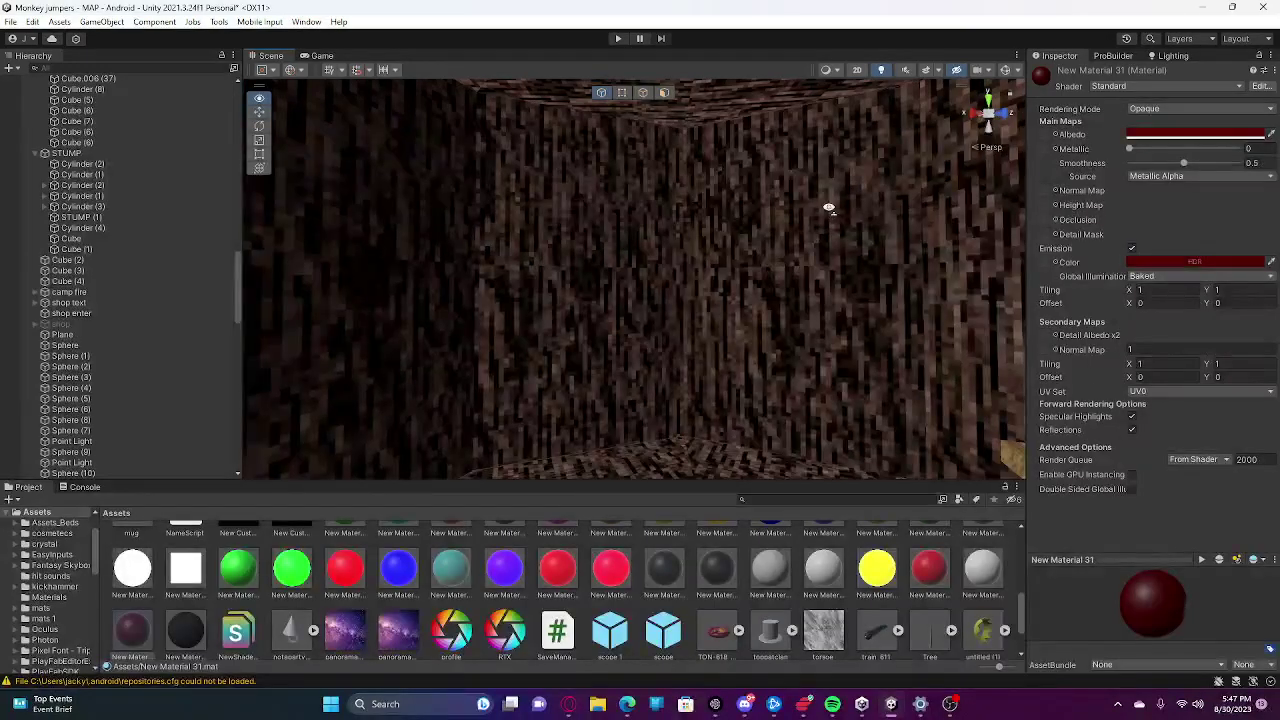
right_drag(829, 206, 573, 110)
click(784, 264)
Examine the Bloom override in the Post-process Volume of the glowing ceiling sphere.
right_drag(628, 209, 580, 190)
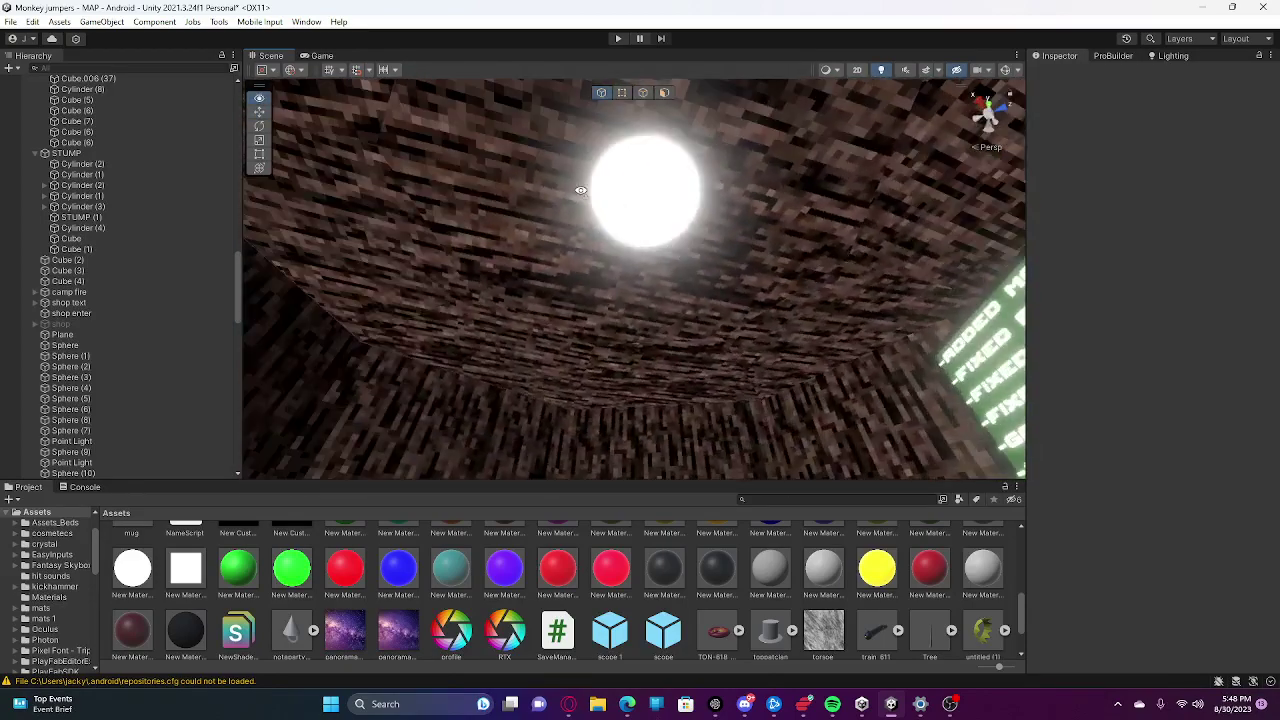
click(643, 206)
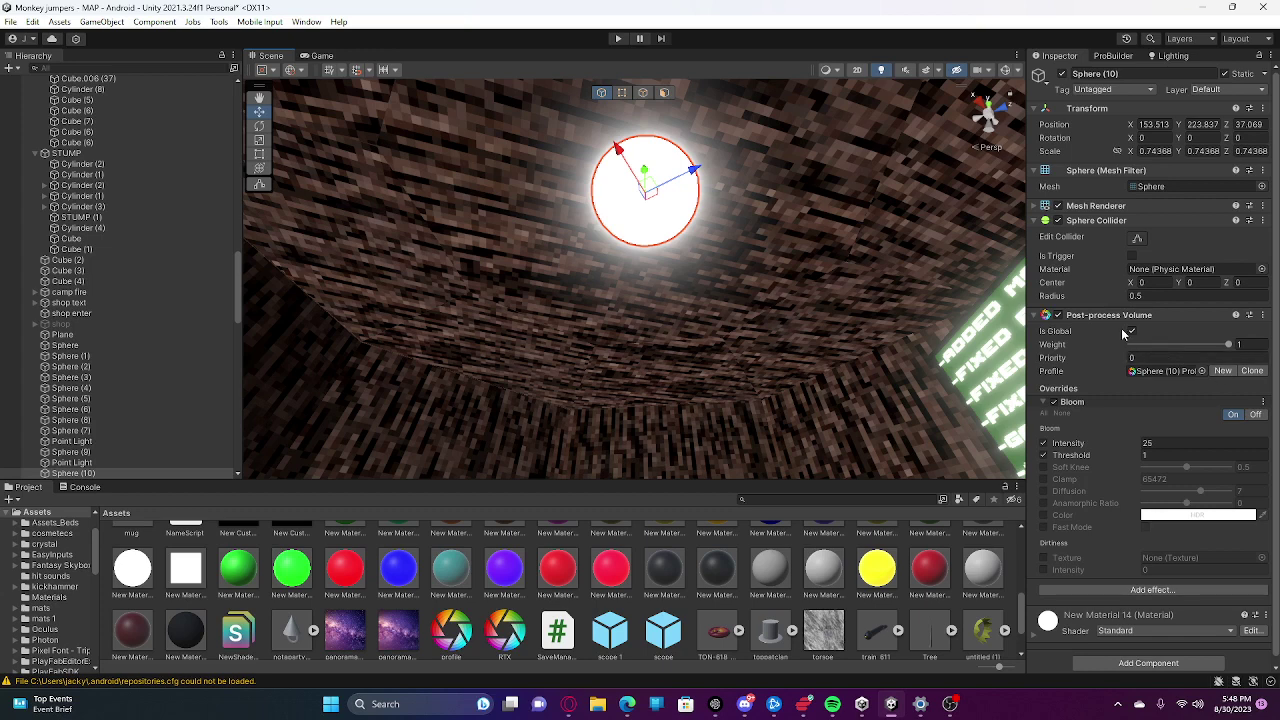
click(1045, 402)
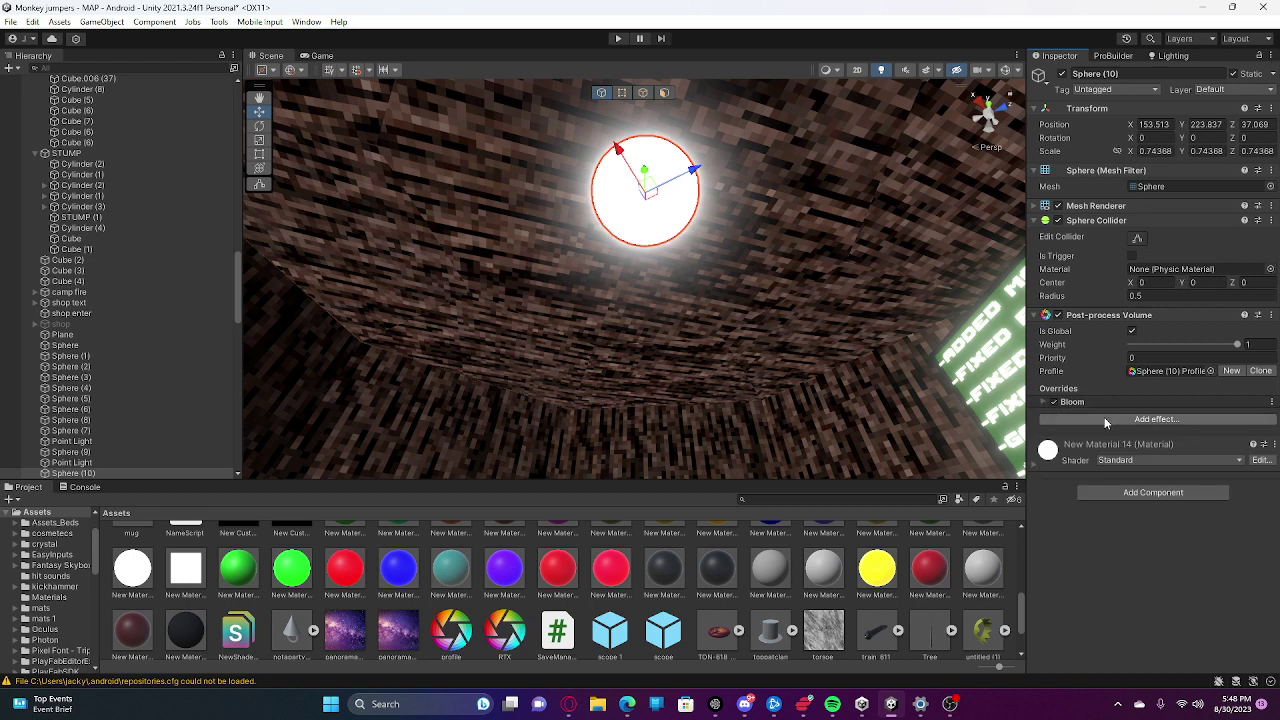
click(1045, 402)
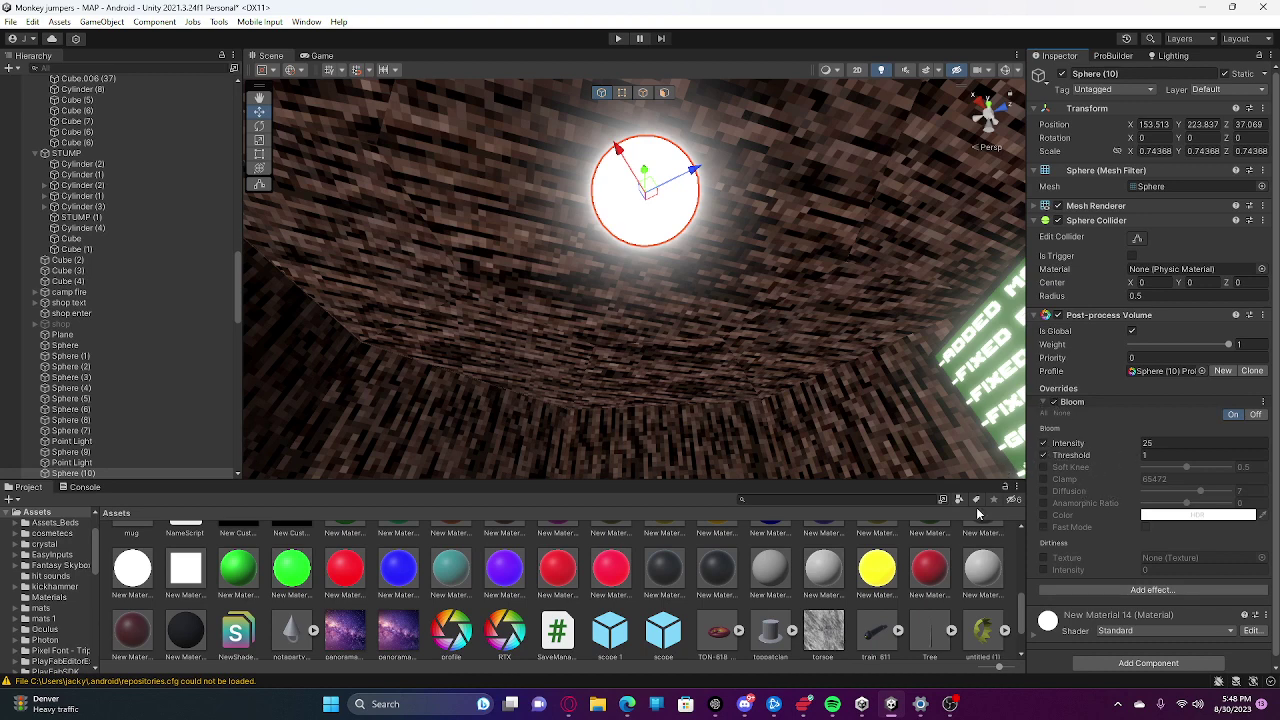
drag(1139, 448, 1020, 413)
Review the layers available for the ceiling sphere without choosing one.
right_drag(715, 284, 897, 160)
key(w)
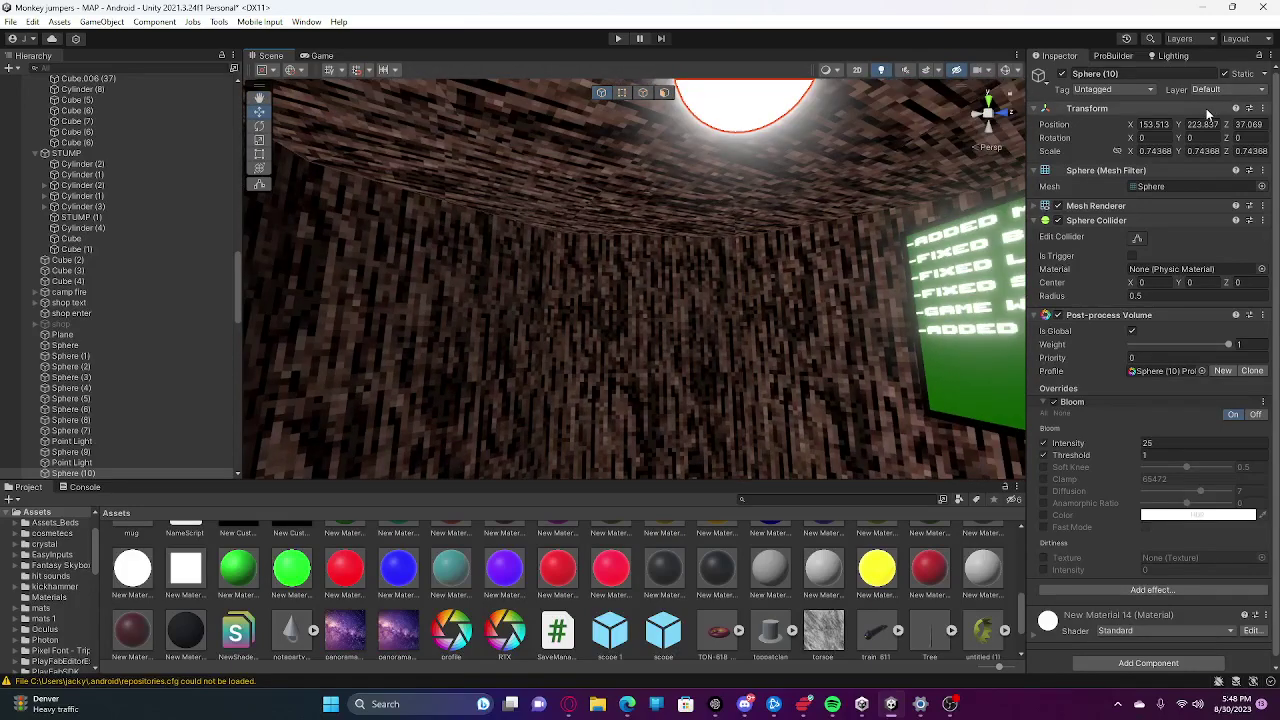
click(1220, 89)
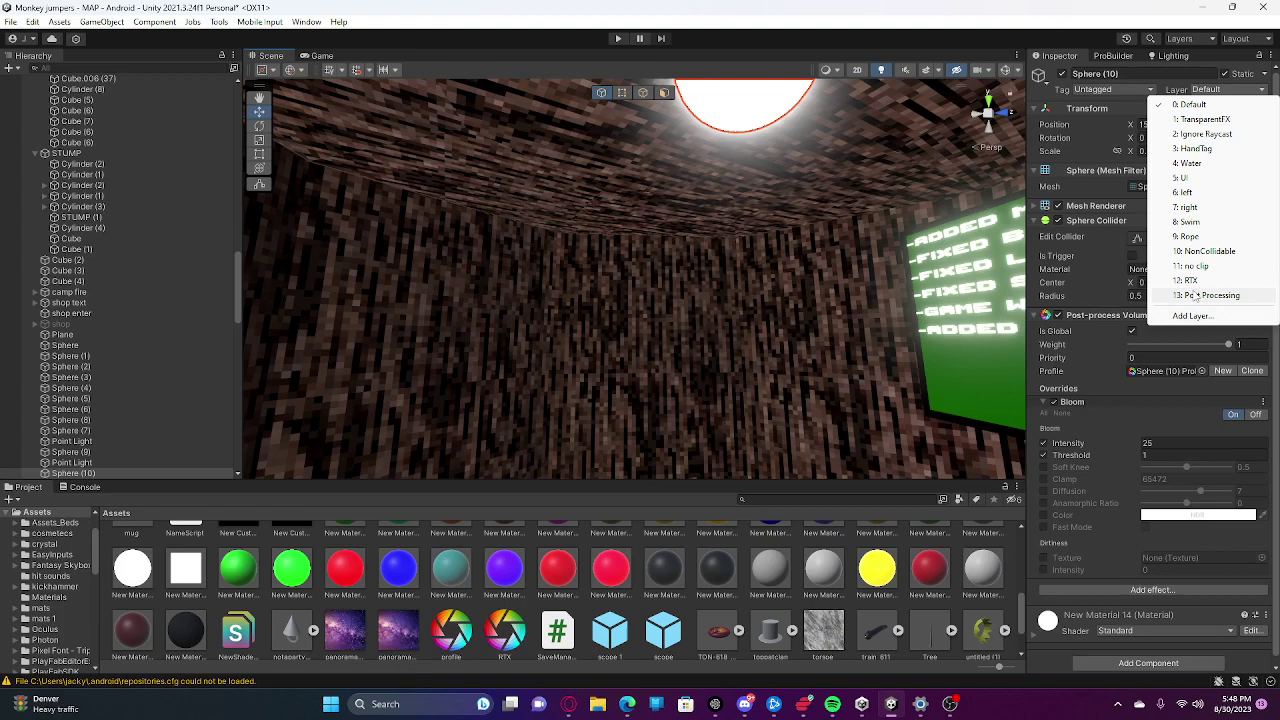
click(1047, 103)
Inspect the Post-process Layer component on the Main Camera under GorillaPlayer.
right_drag(770, 230, 808, 192)
scroll(16, 334, up, 10)
scroll(60, 285, up, 3)
right_drag(660, 254, 688, 284)
scroll(85, 253, up, 10)
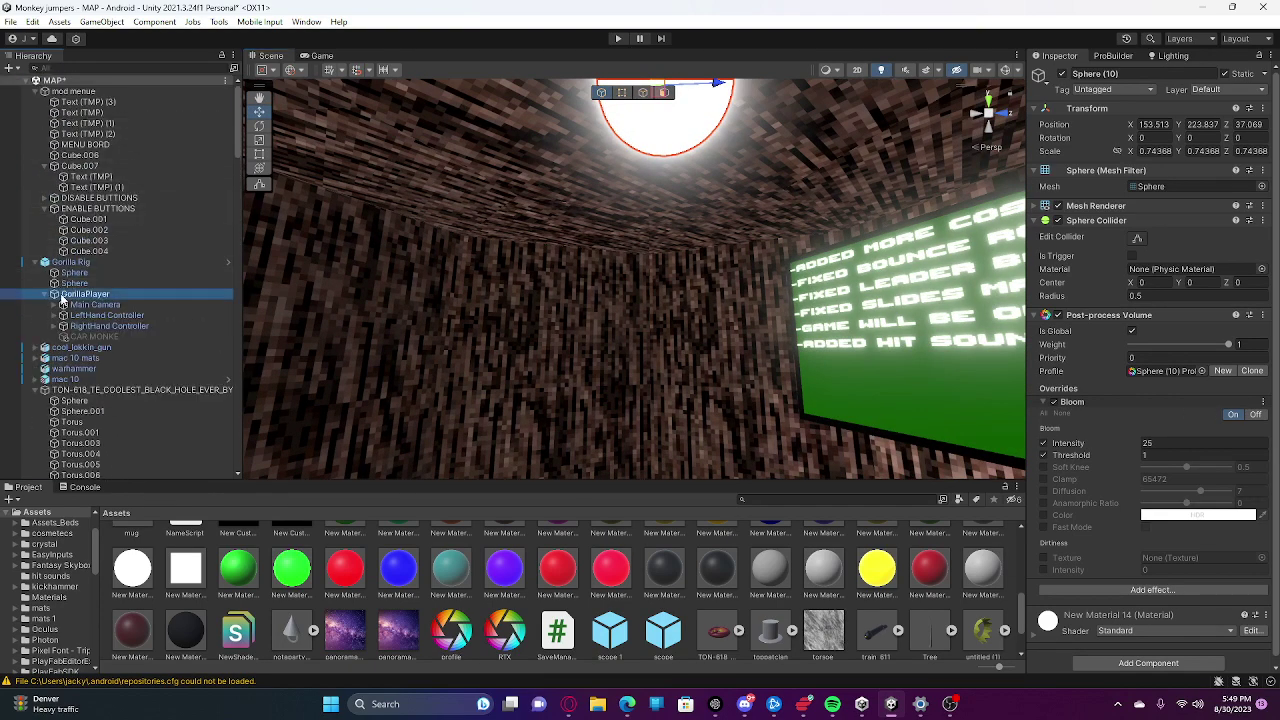
click(85, 294)
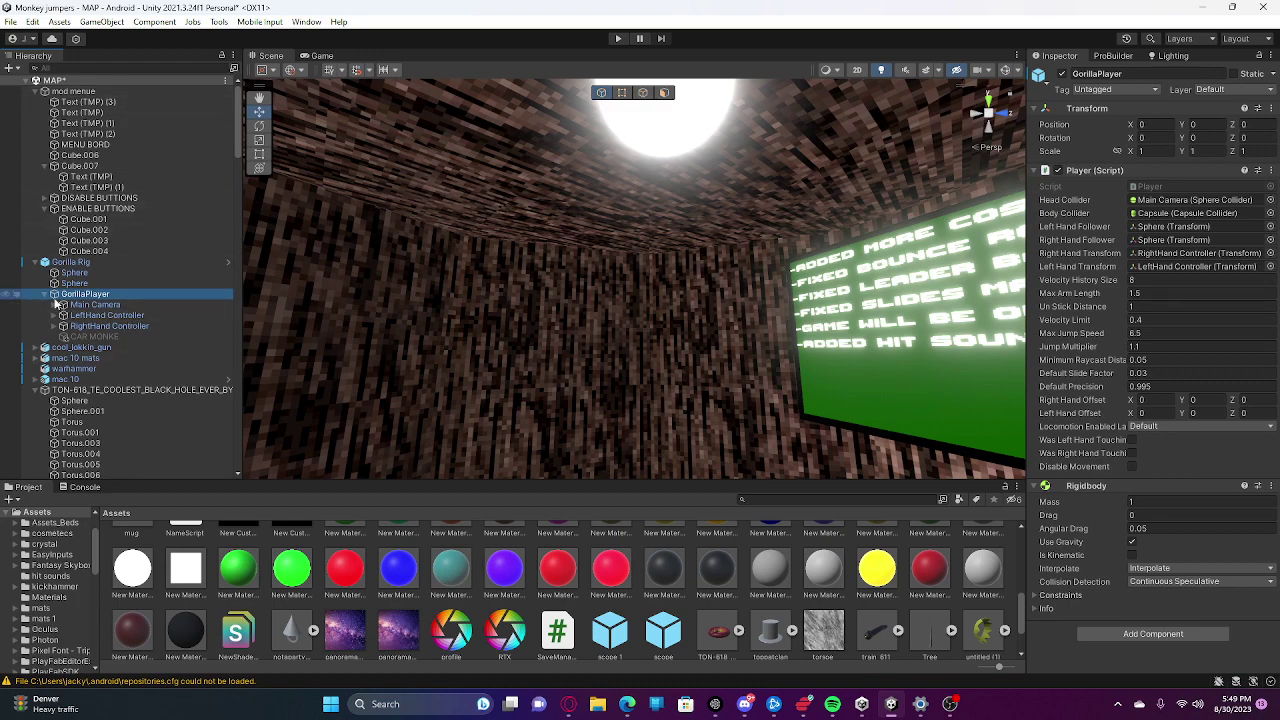
click(110, 305)
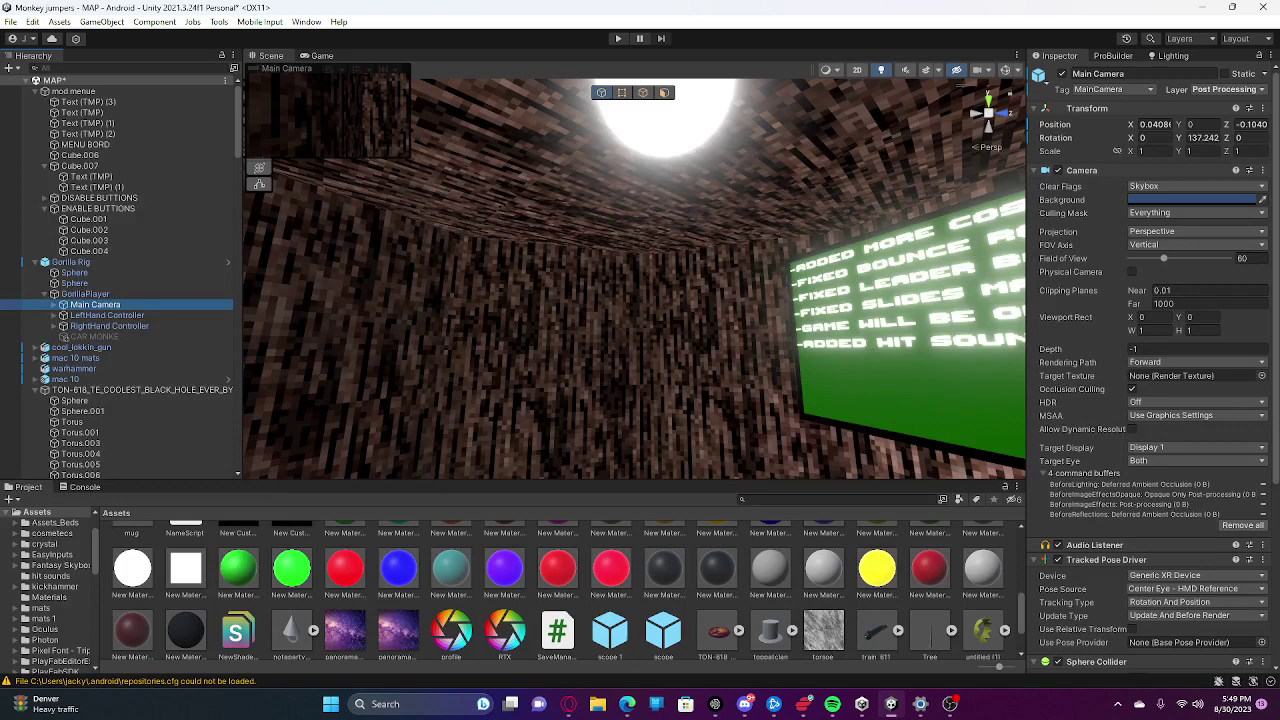
scroll(1140, 508, down, 5)
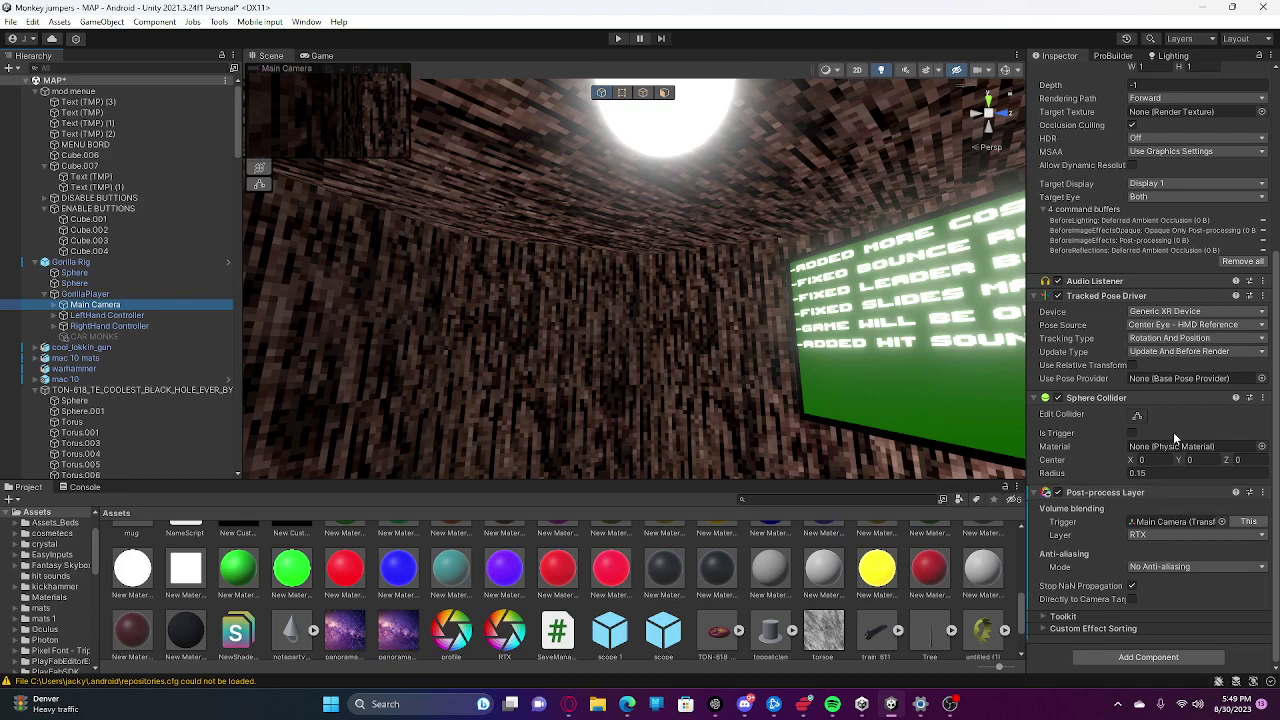
Search the Main Camera's addable components for "pos" and review the layer choices of its Post-process Layer.
click(1140, 658)
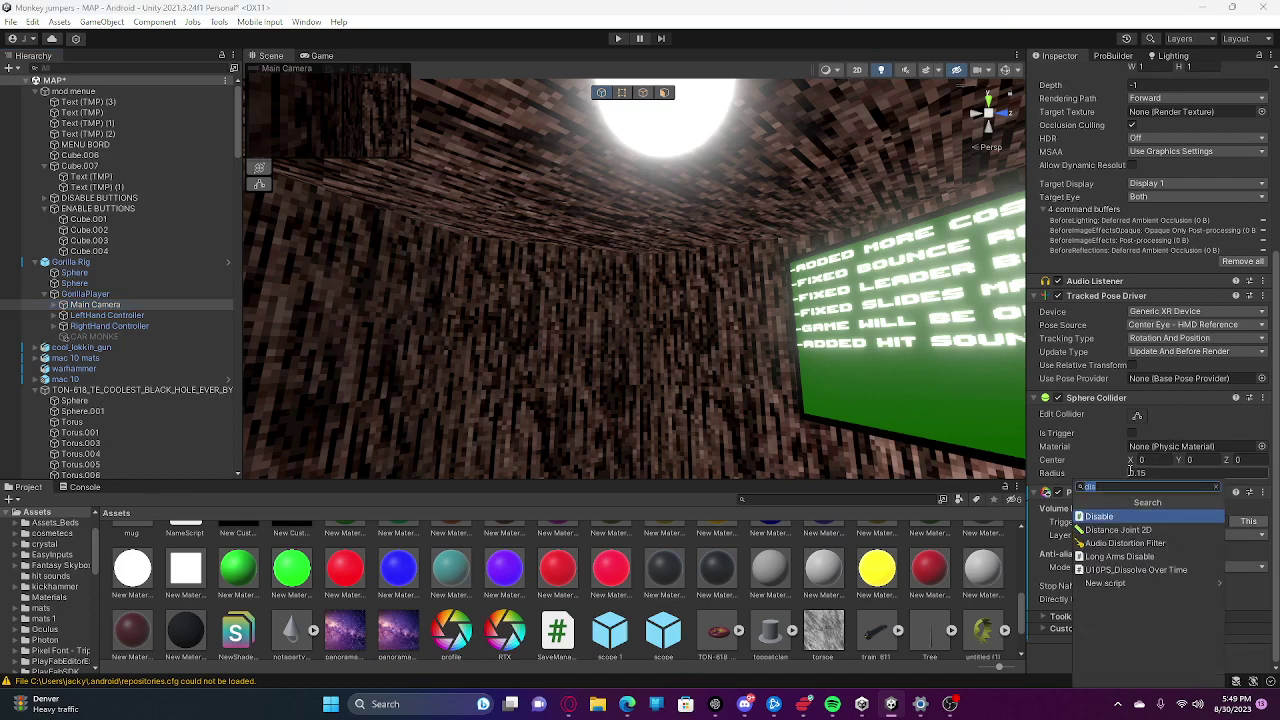
text(pos)
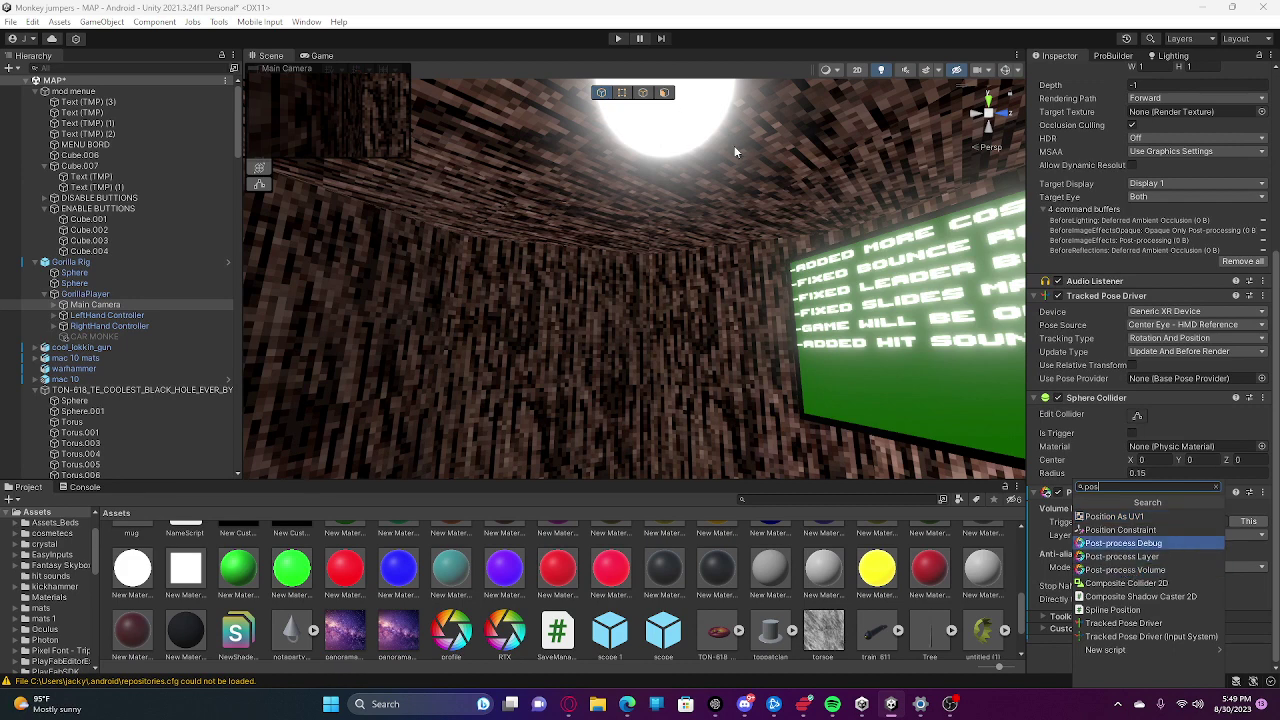
key(BackSpace)
key(BackSpace)
key(BackSpace)
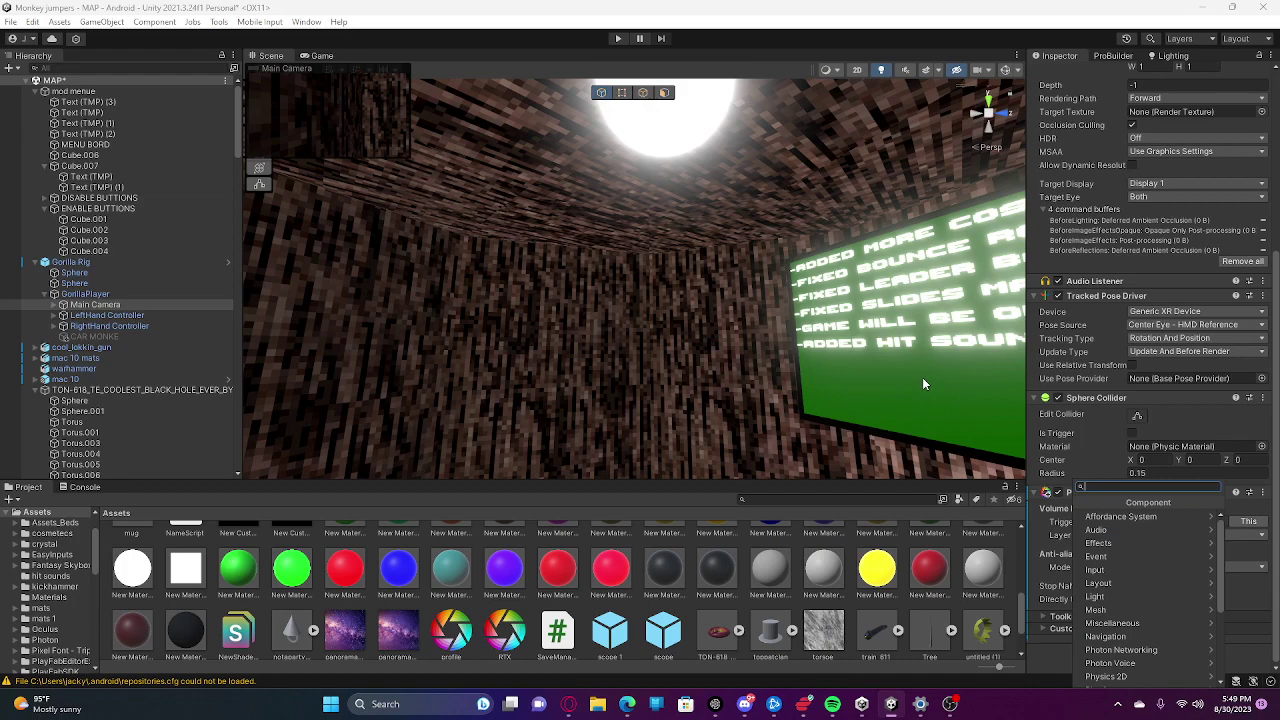
click(1038, 662)
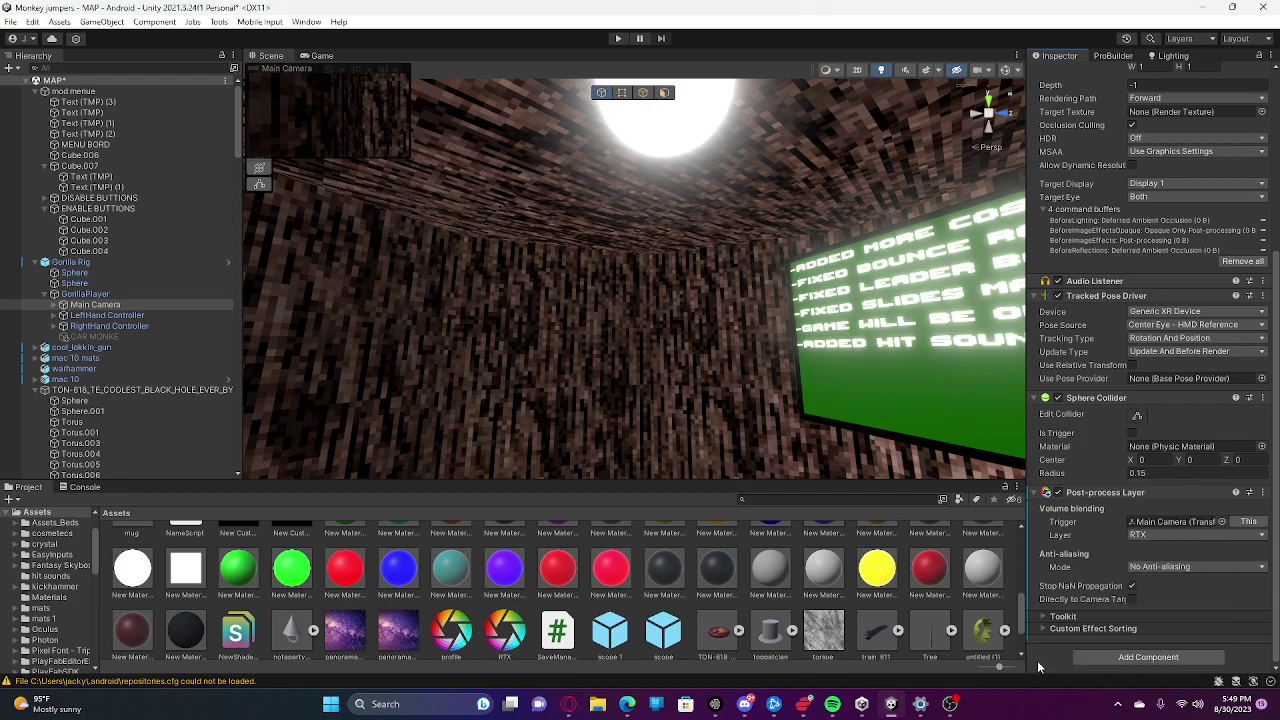
click(1160, 536)
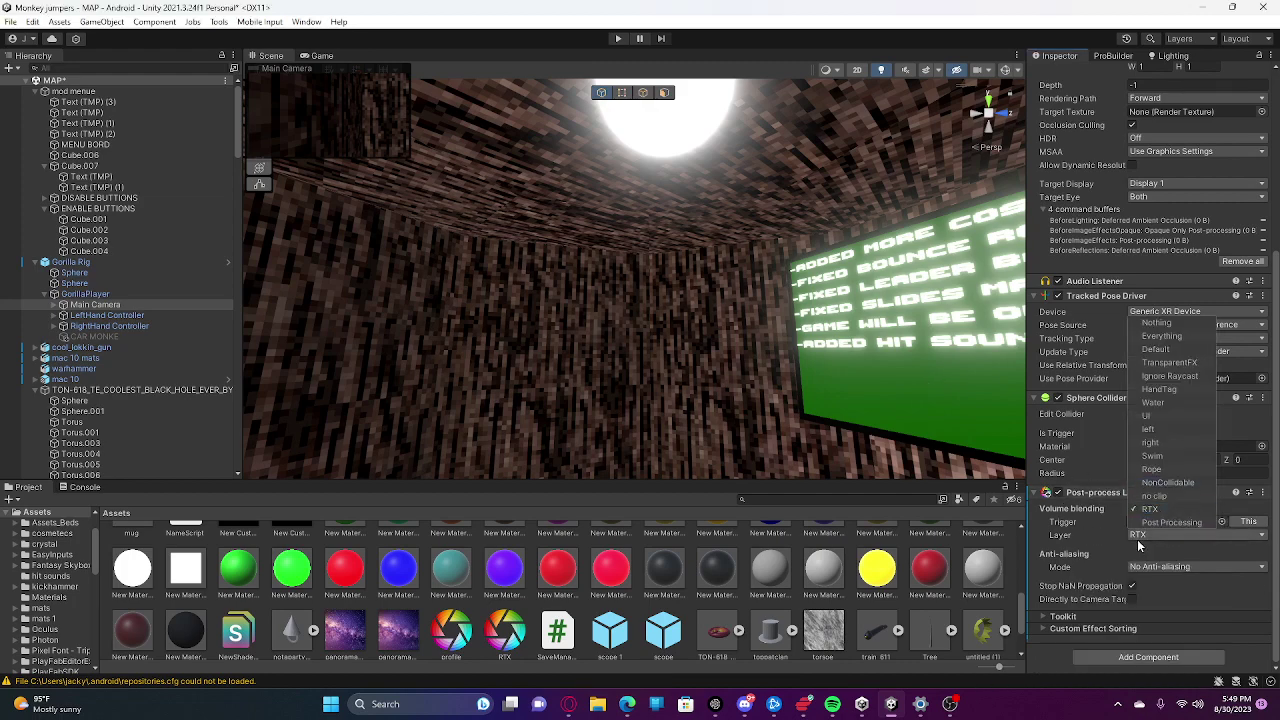
Try assigning the glowing ceiling sphere to the RTX layer.
right_drag(658, 291, 646, 196)
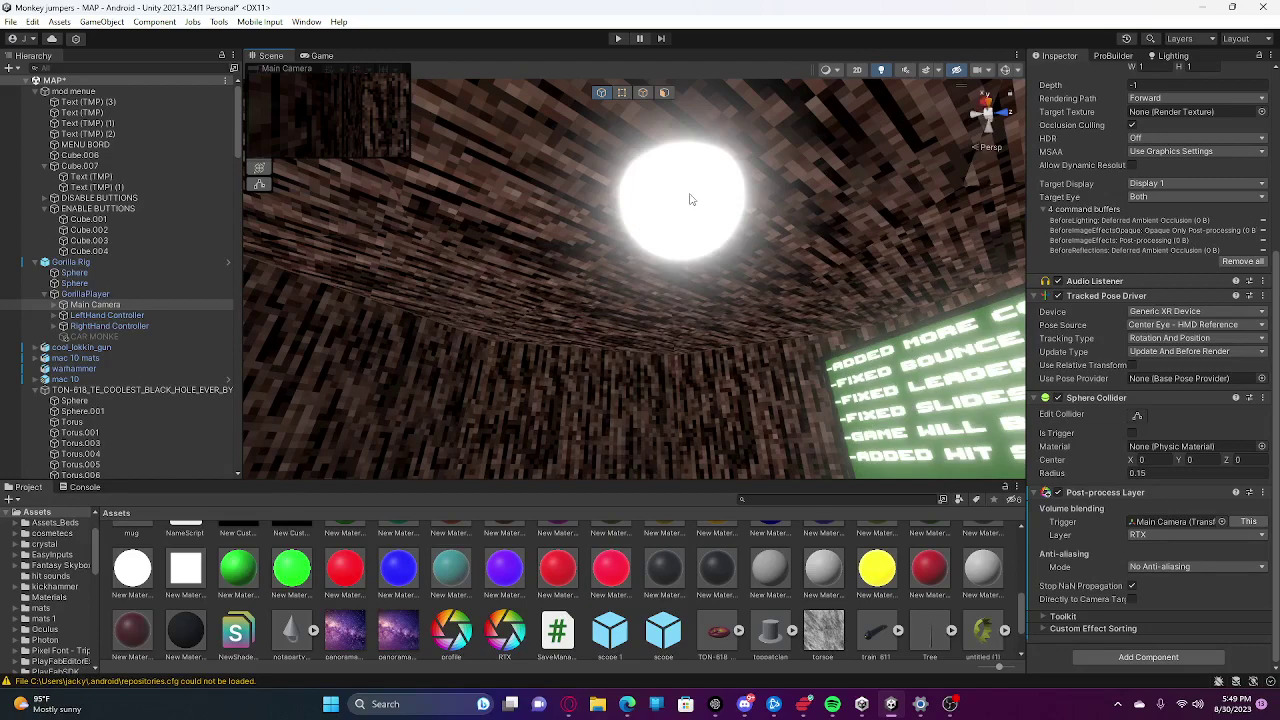
click(689, 199)
key(f)
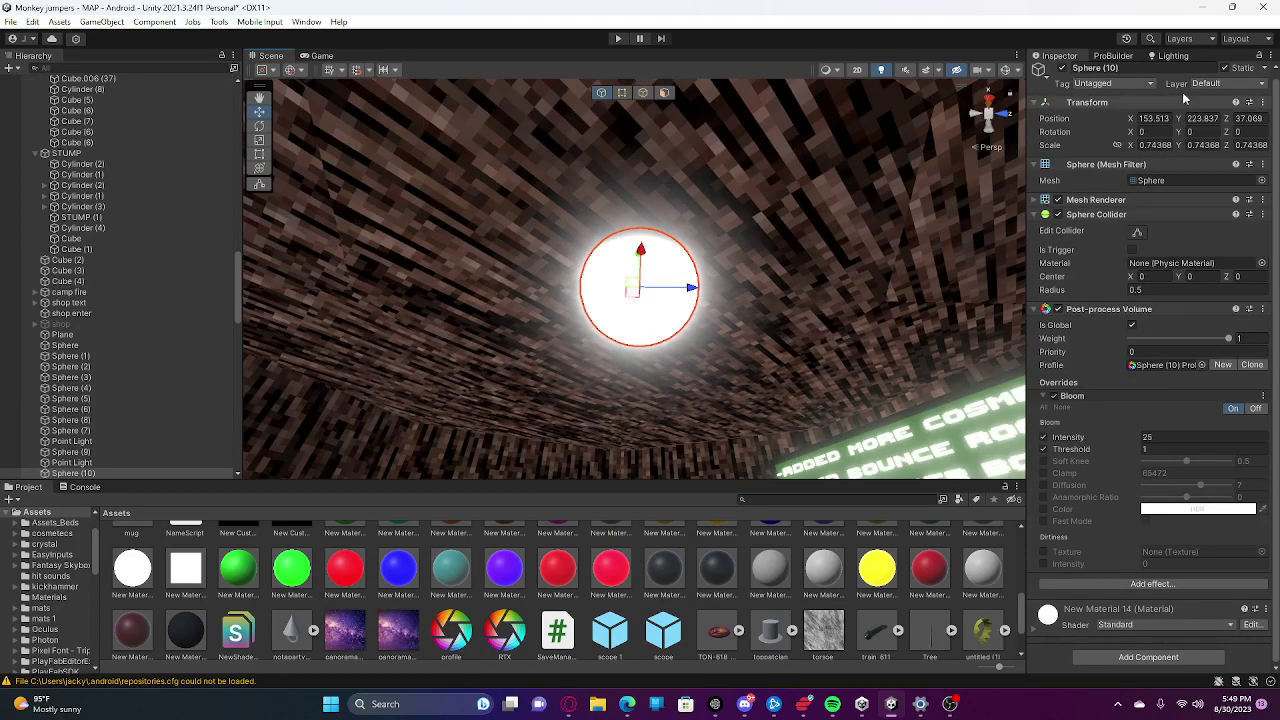
click(1215, 83)
click(1213, 278)
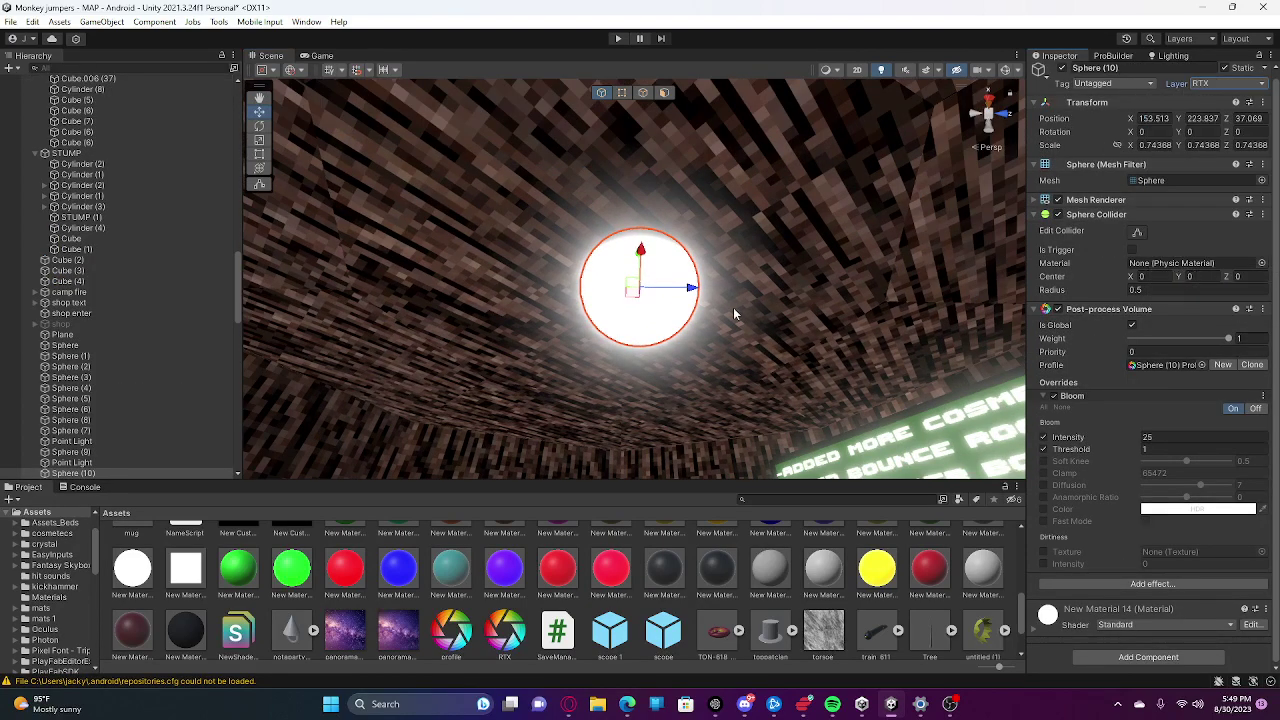
right_drag(734, 310, 730, 258)
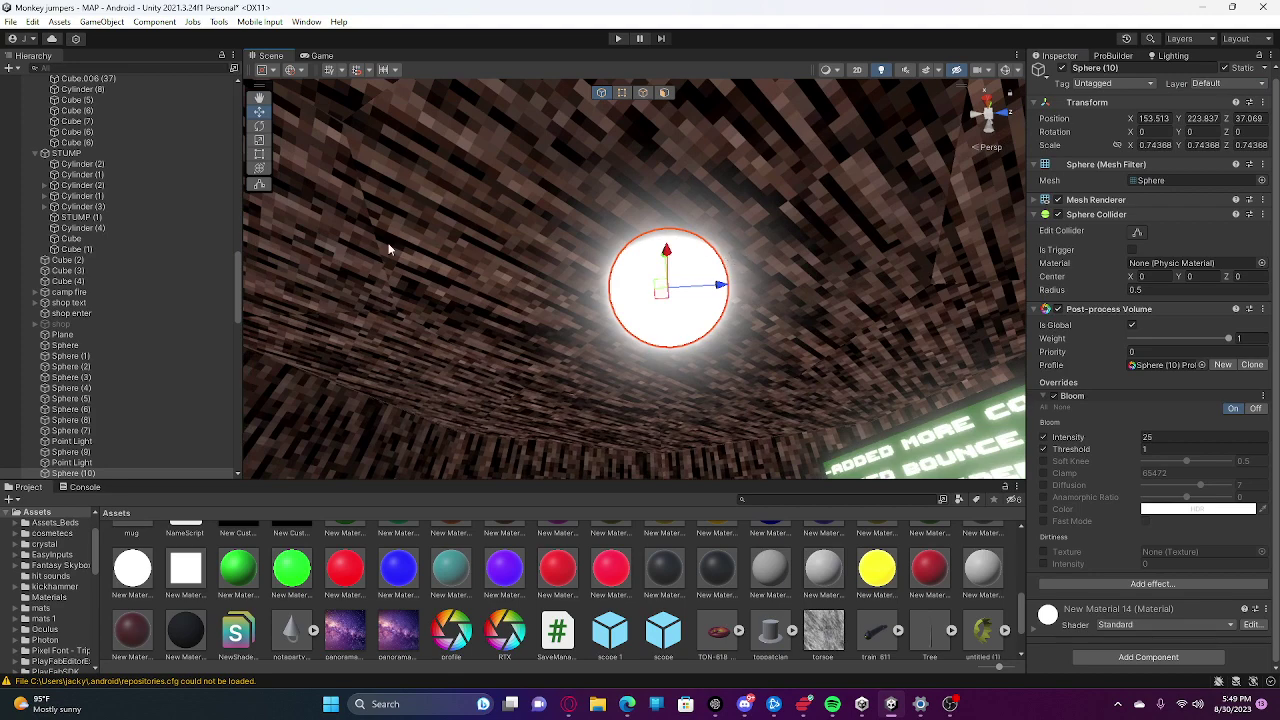
key(ctrl+z)
Examine the bloom around the ceiling sphere and the lettering on the green board inside the stump.
scroll(1160, 498, down, 7)
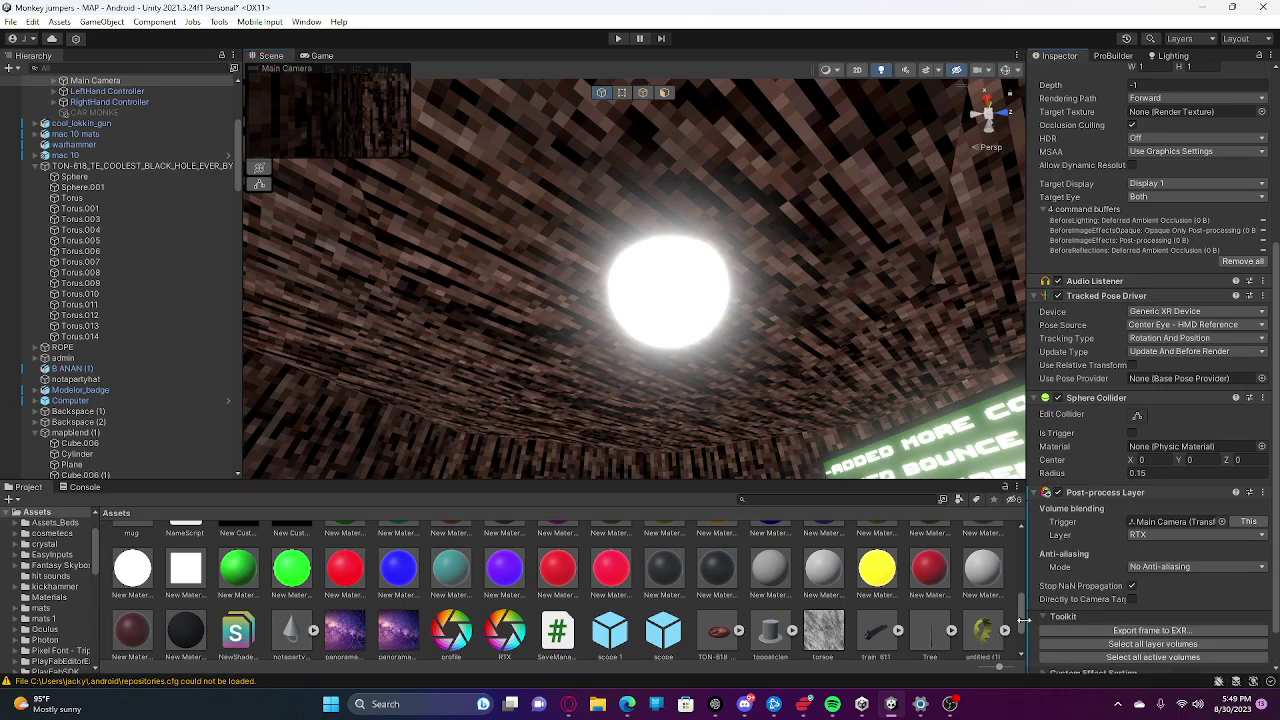
right_drag(648, 151, 849, 360)
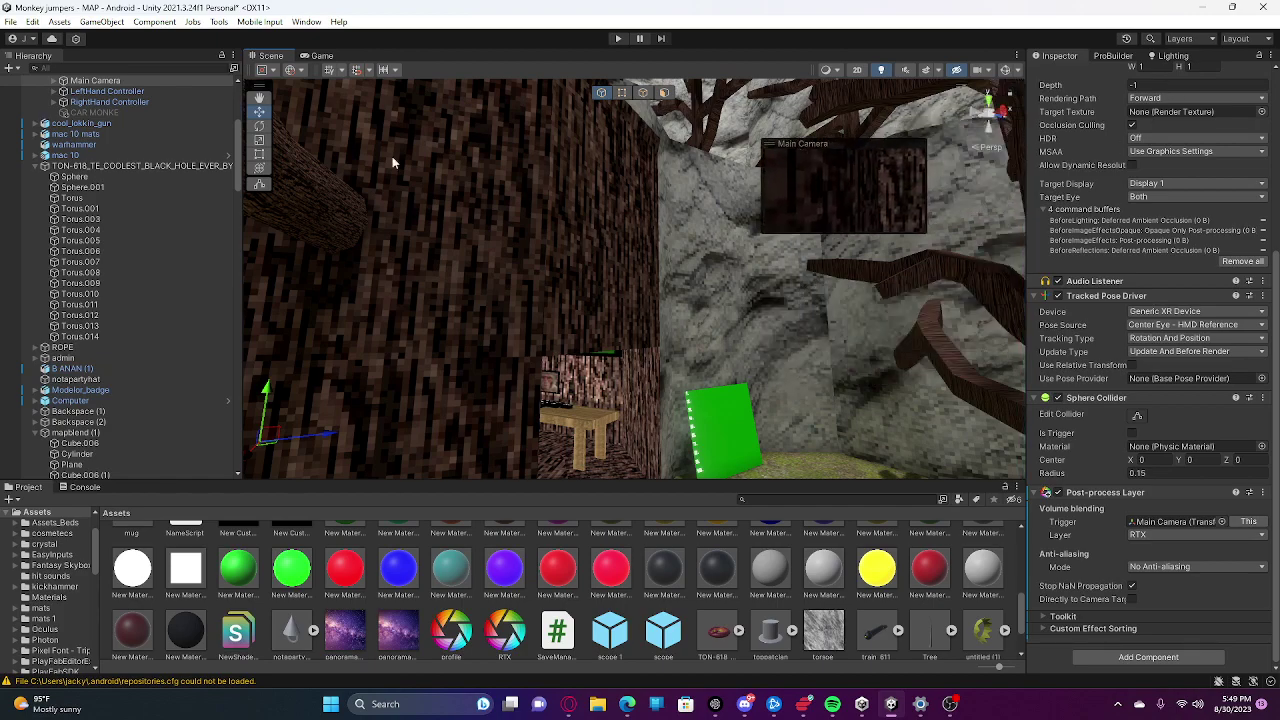
right_drag(574, 246, 531, 57)
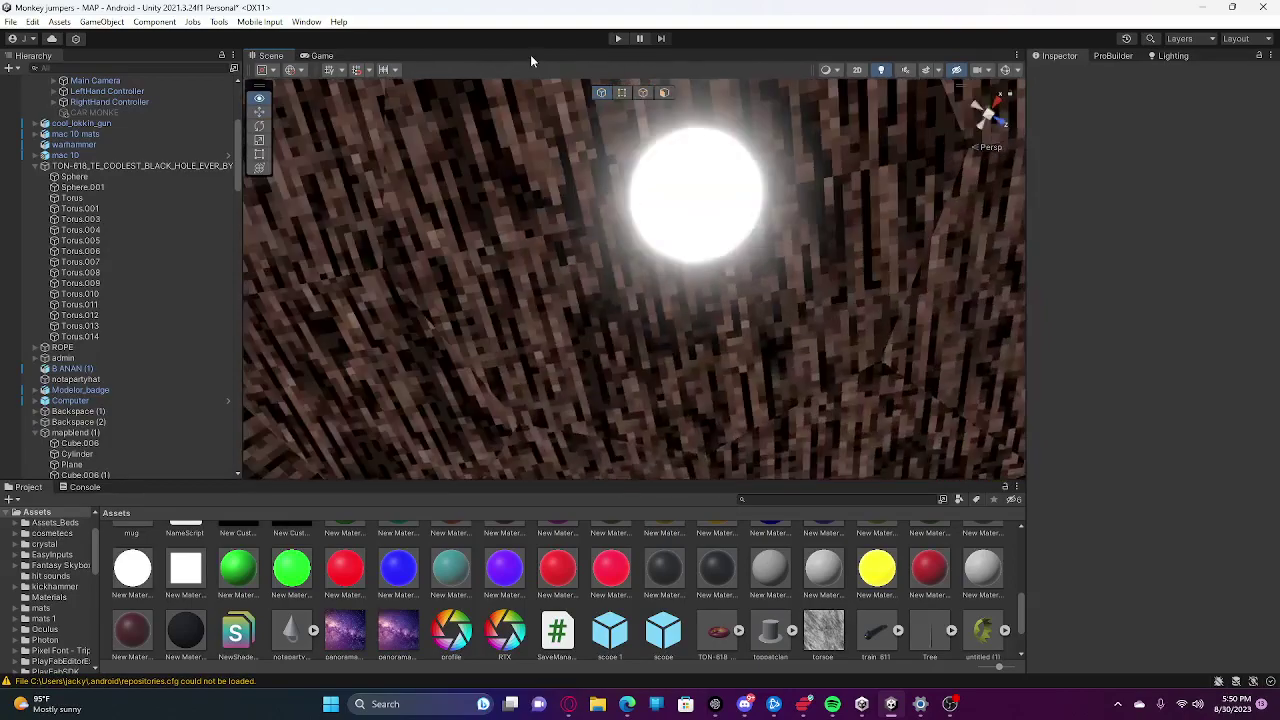
right_drag(405, 710, 372, 176)
right_drag(820, 365, 787, 478)
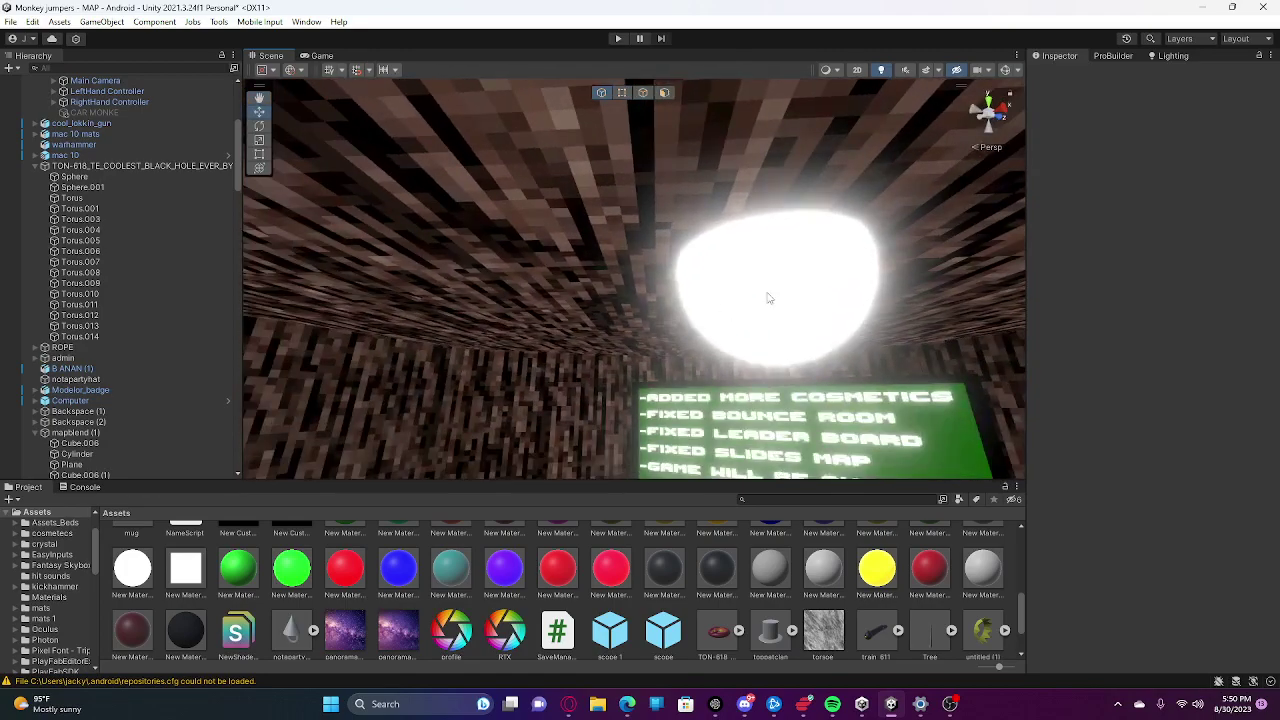
right_drag(839, 216, 787, 352)
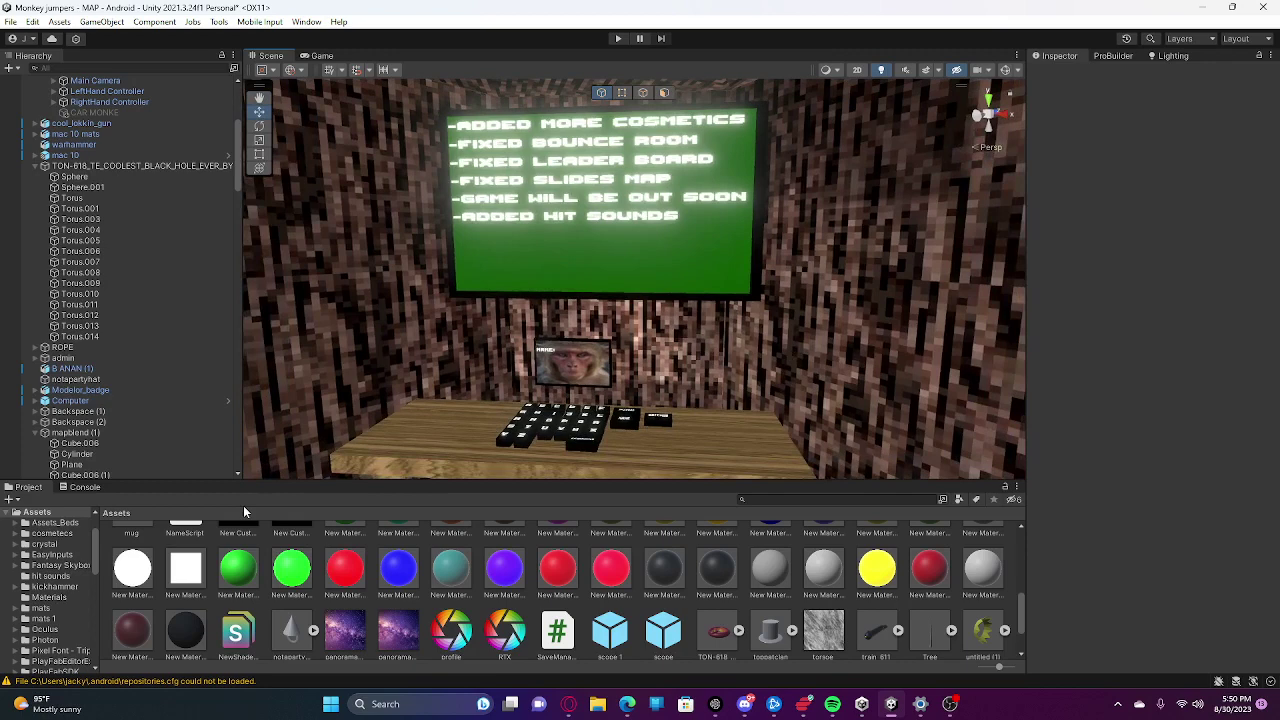
Review the Android Player settings under Other Settings, from Rendering down to Configuration, without changing them.
click(10, 22)
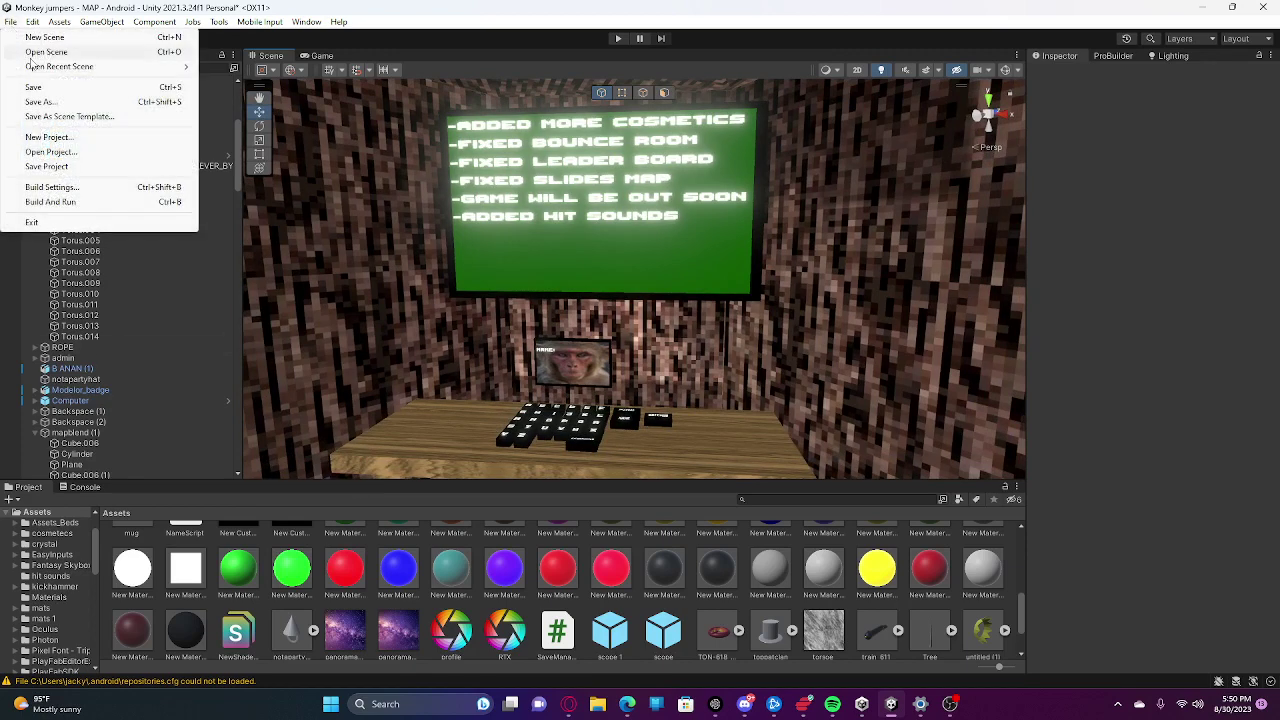
click(62, 188)
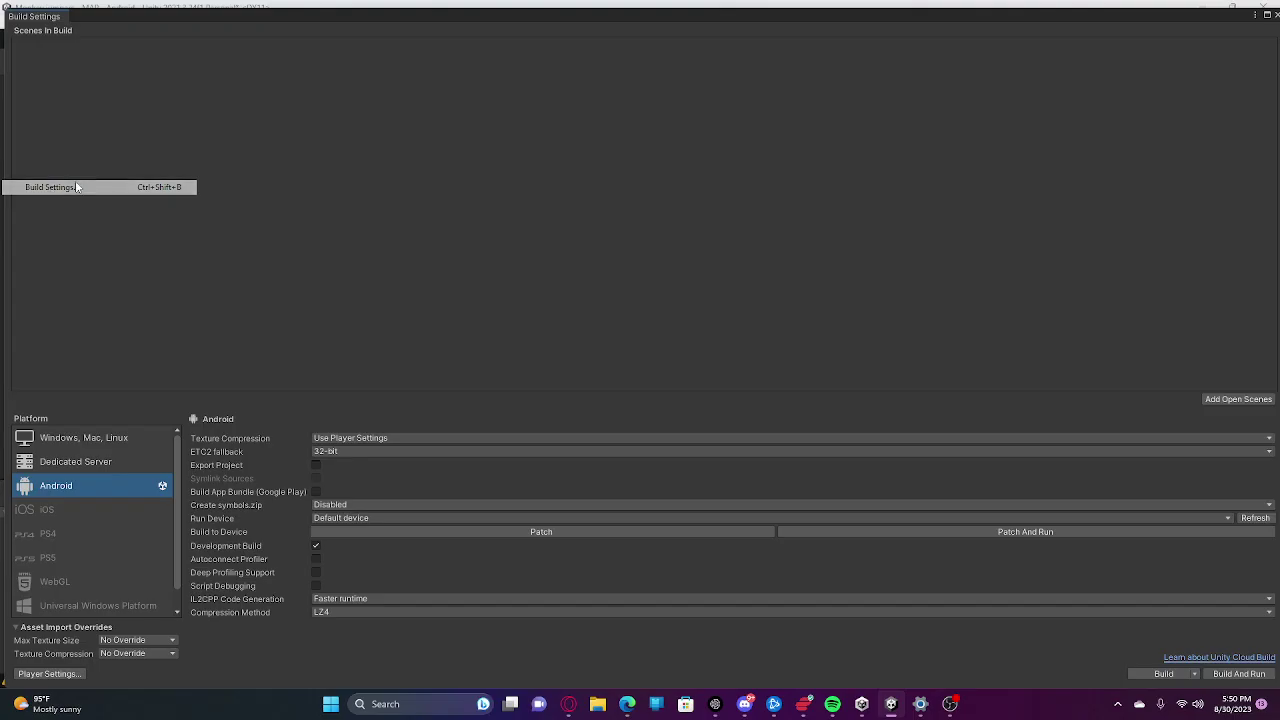
click(50, 674)
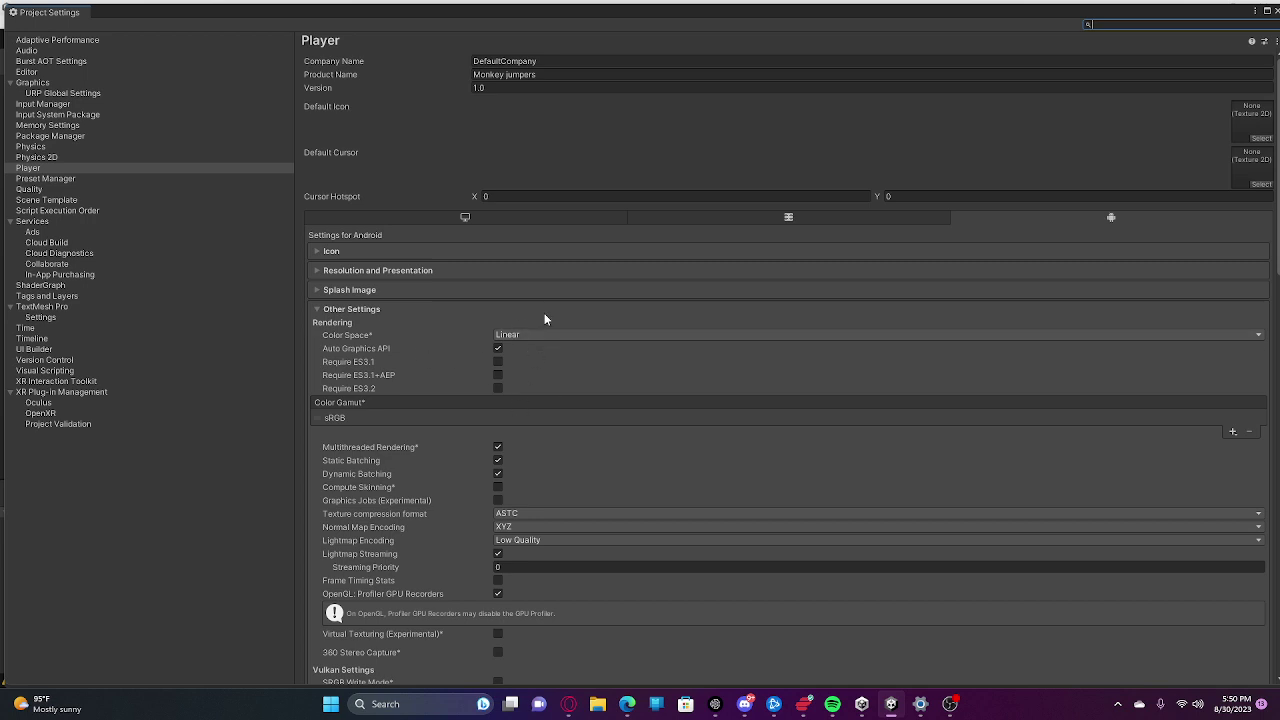
scroll(524, 584, down, 9)
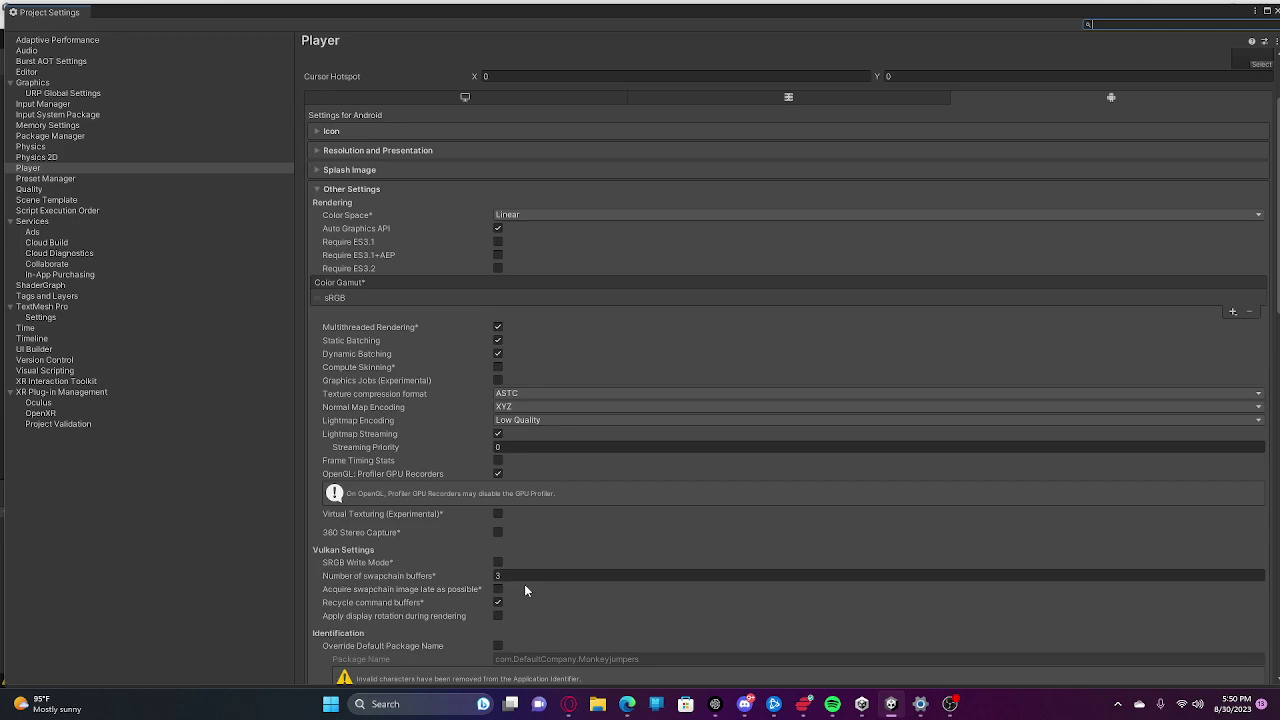
scroll(542, 576, down, 13)
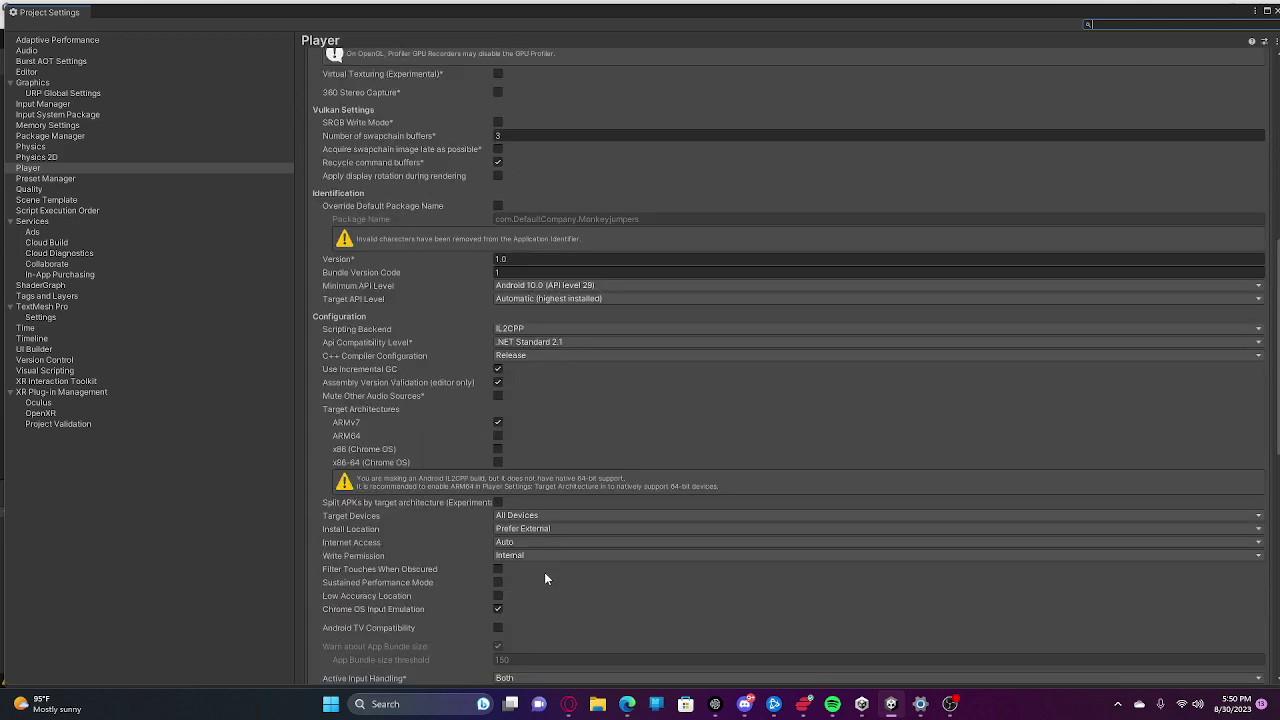
scroll(549, 535, up, 9)
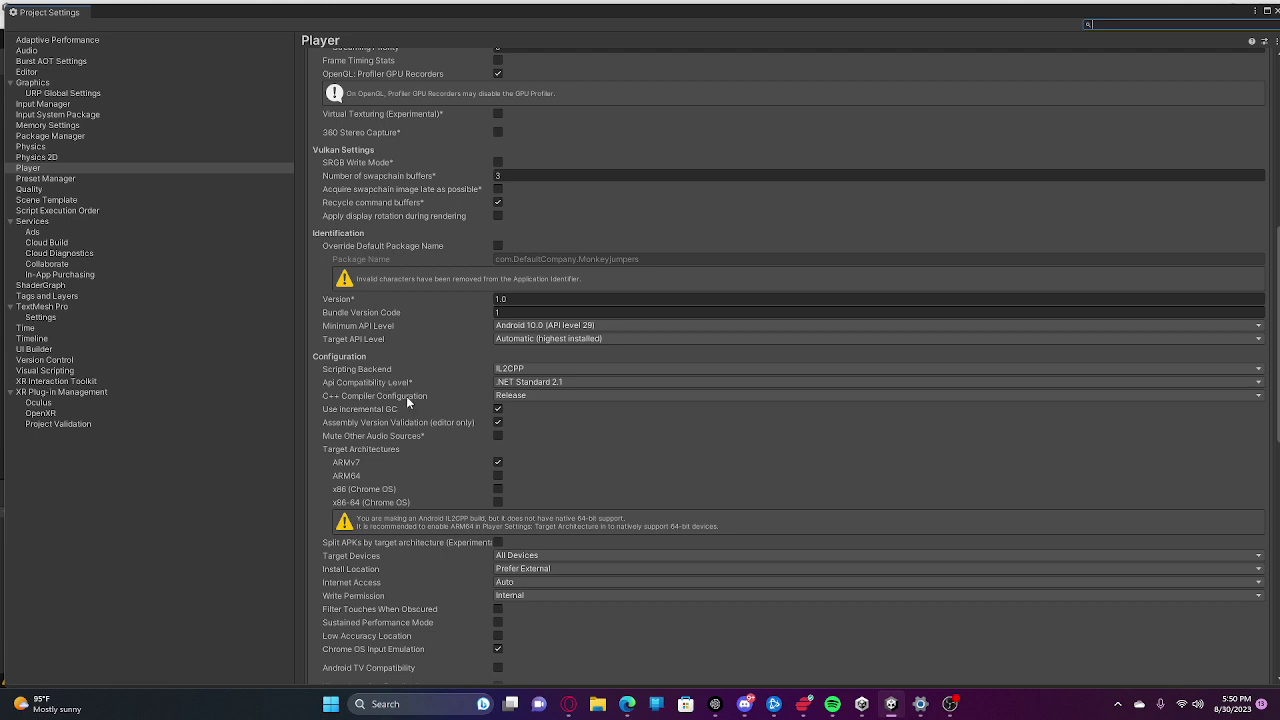
scroll(519, 465, up, 8)
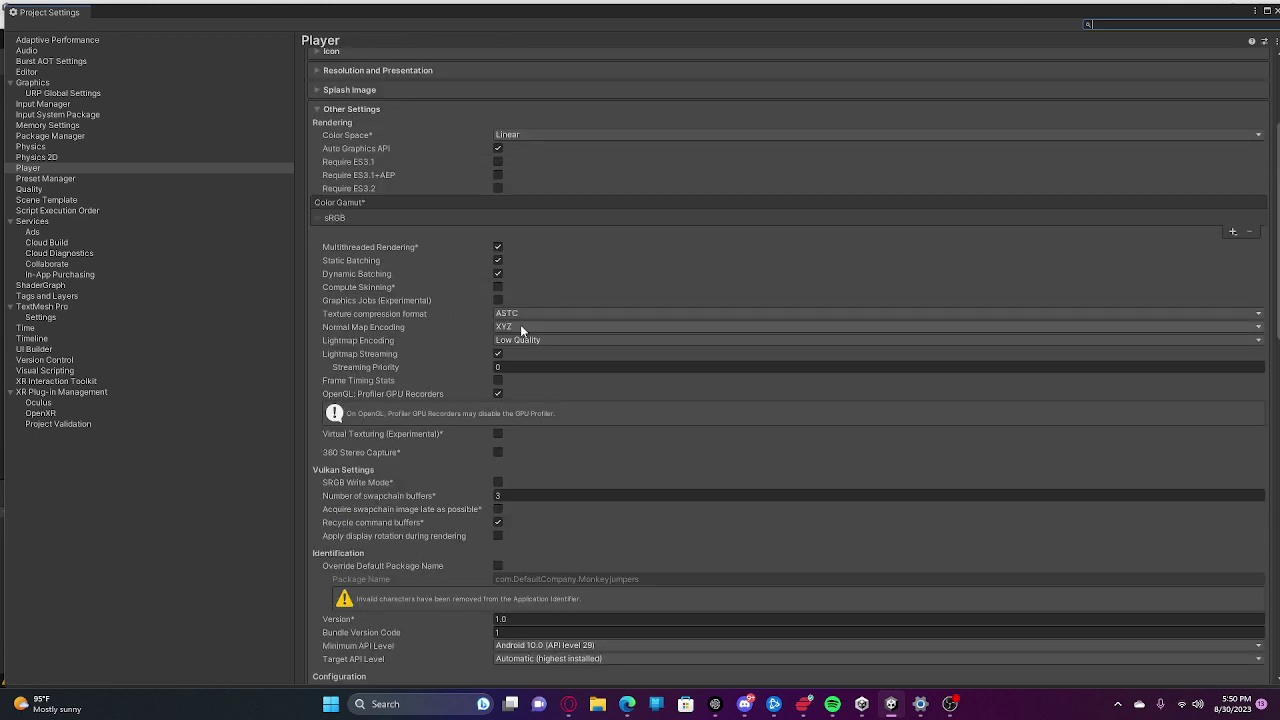
scroll(490, 345, up, 5)
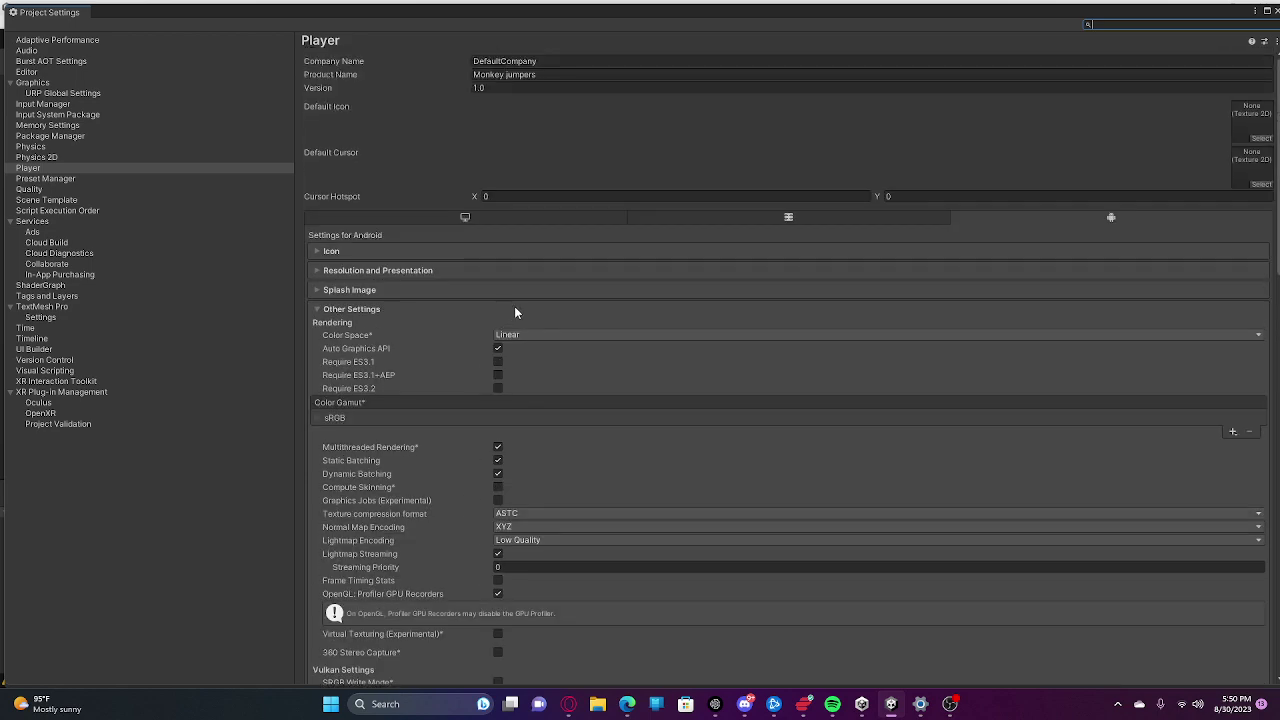
click(1275, 14)
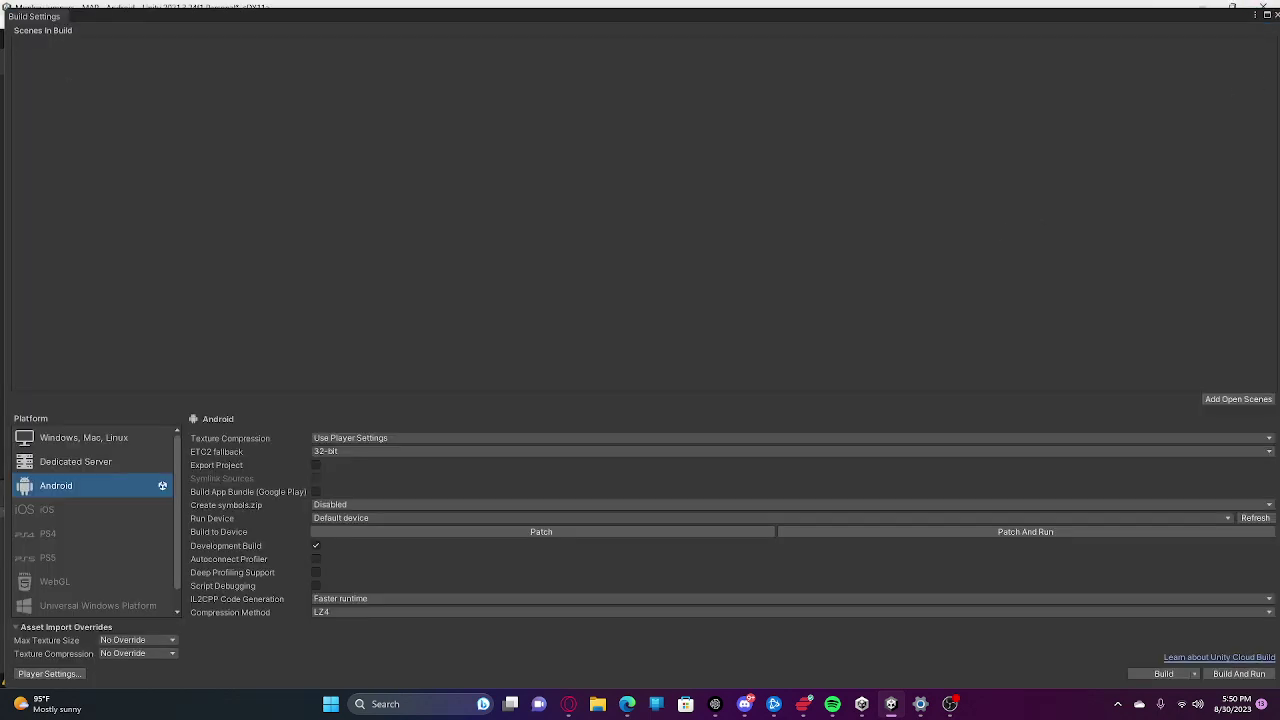
click(1276, 15)
Test the scene in Play mode, inspecting the stump and its interior in the Scene view.
key(s)
right_drag(874, 288, 828, 202)
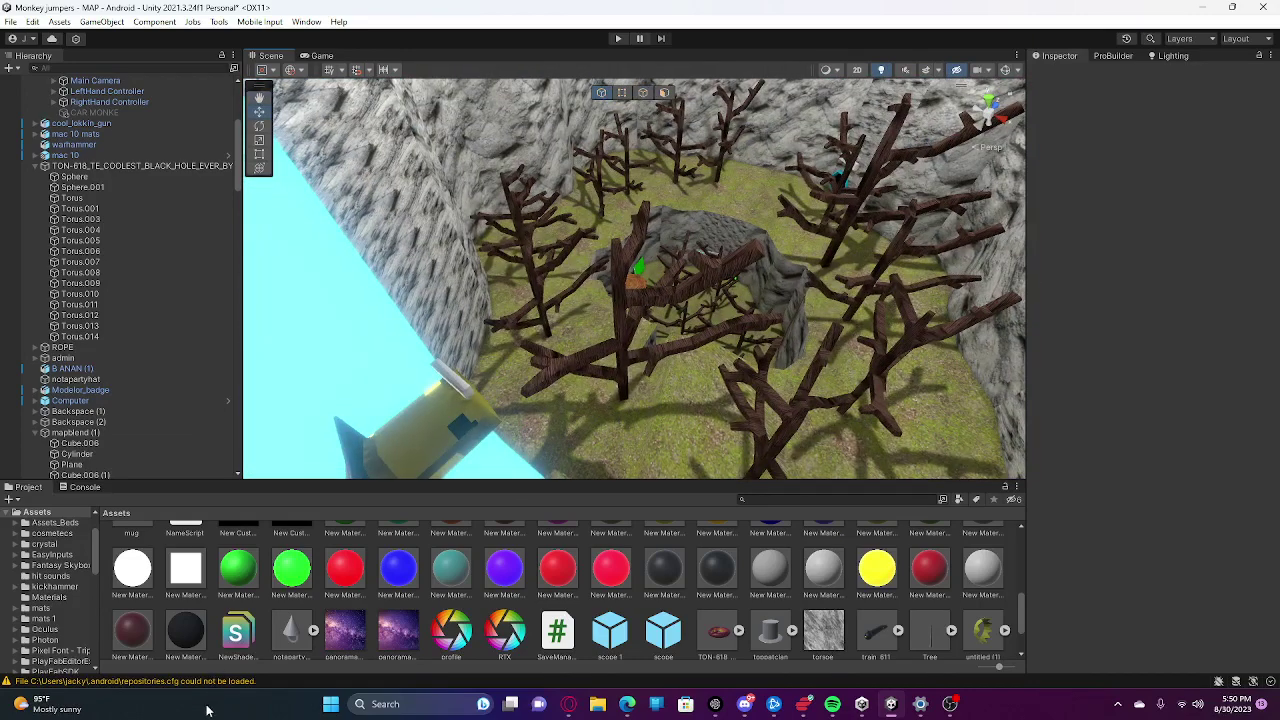
click(185, 682)
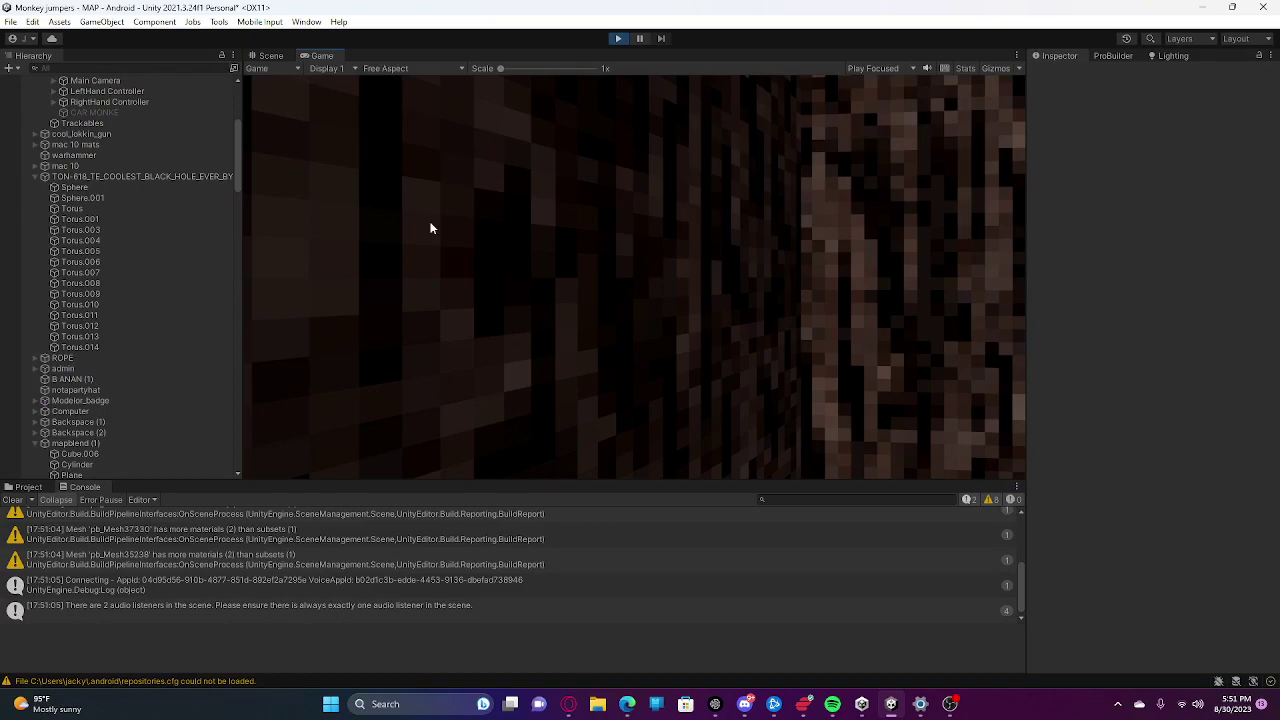
click(269, 56)
right_drag(600, 295, 173, 288)
click(571, 222)
scroll(173, 288, up, 2)
scroll(287, 330, down, 5)
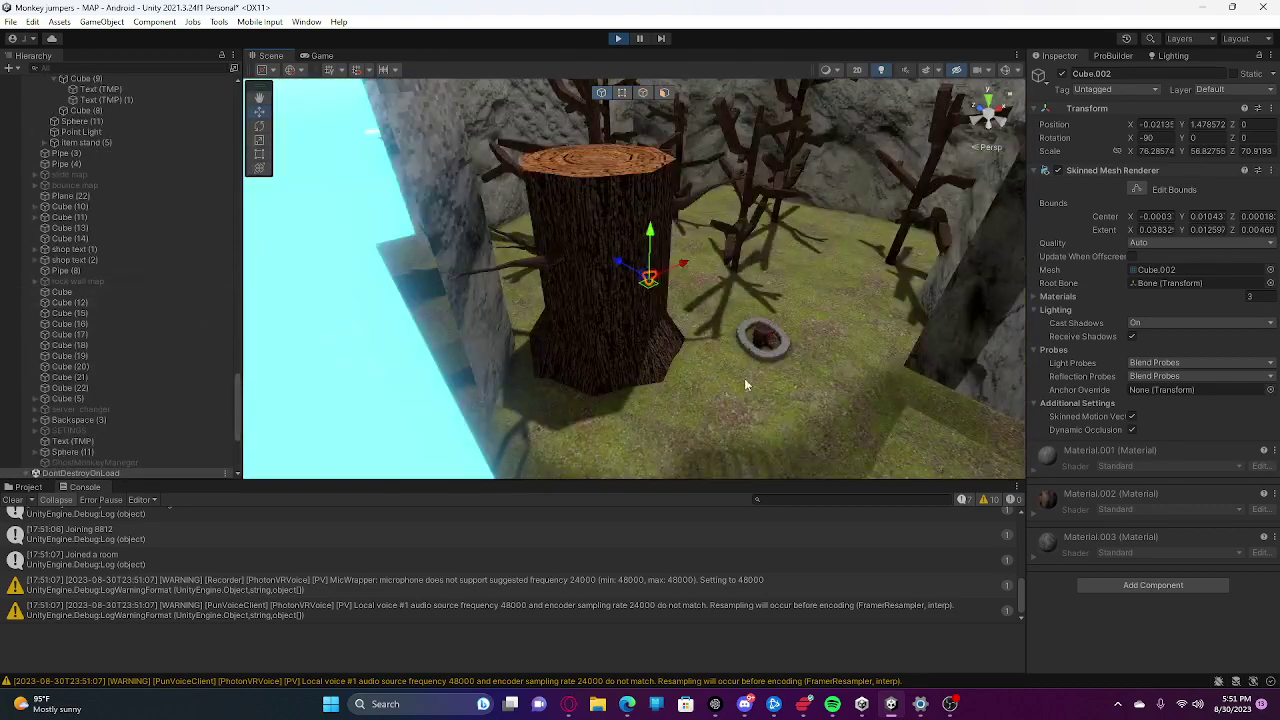
right_drag(744, 384, 486, 267)
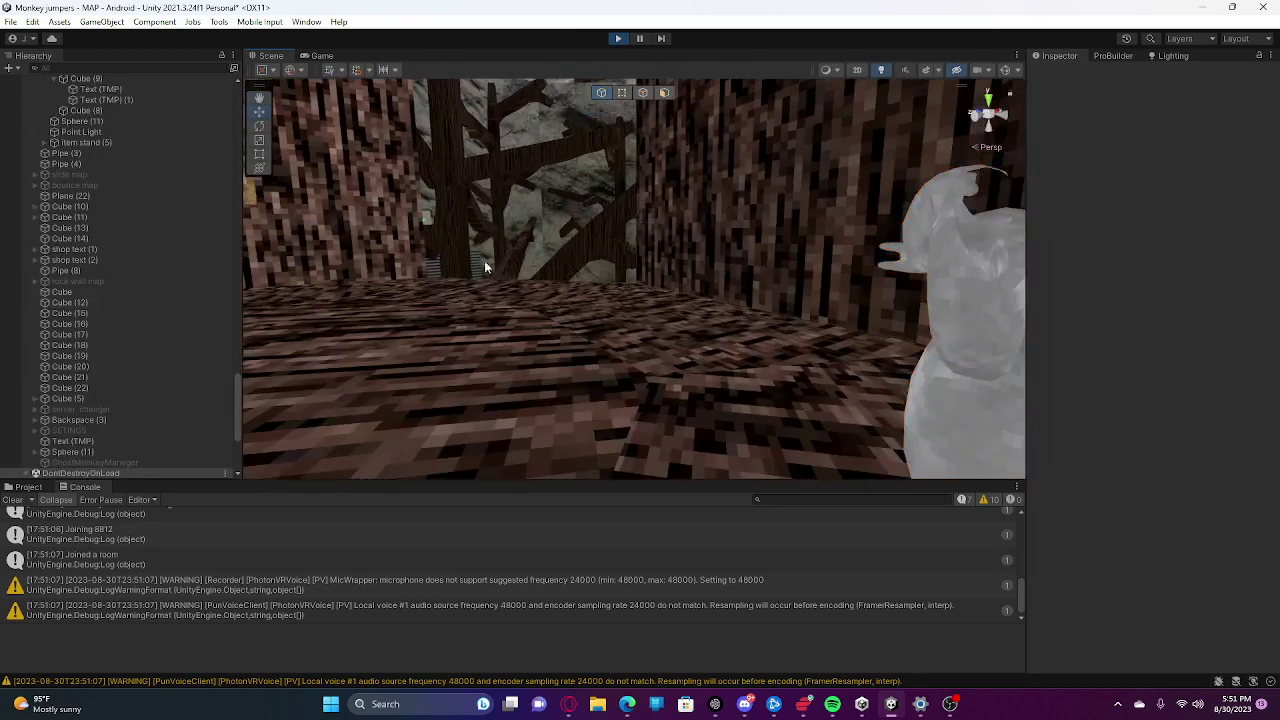
click(618, 39)
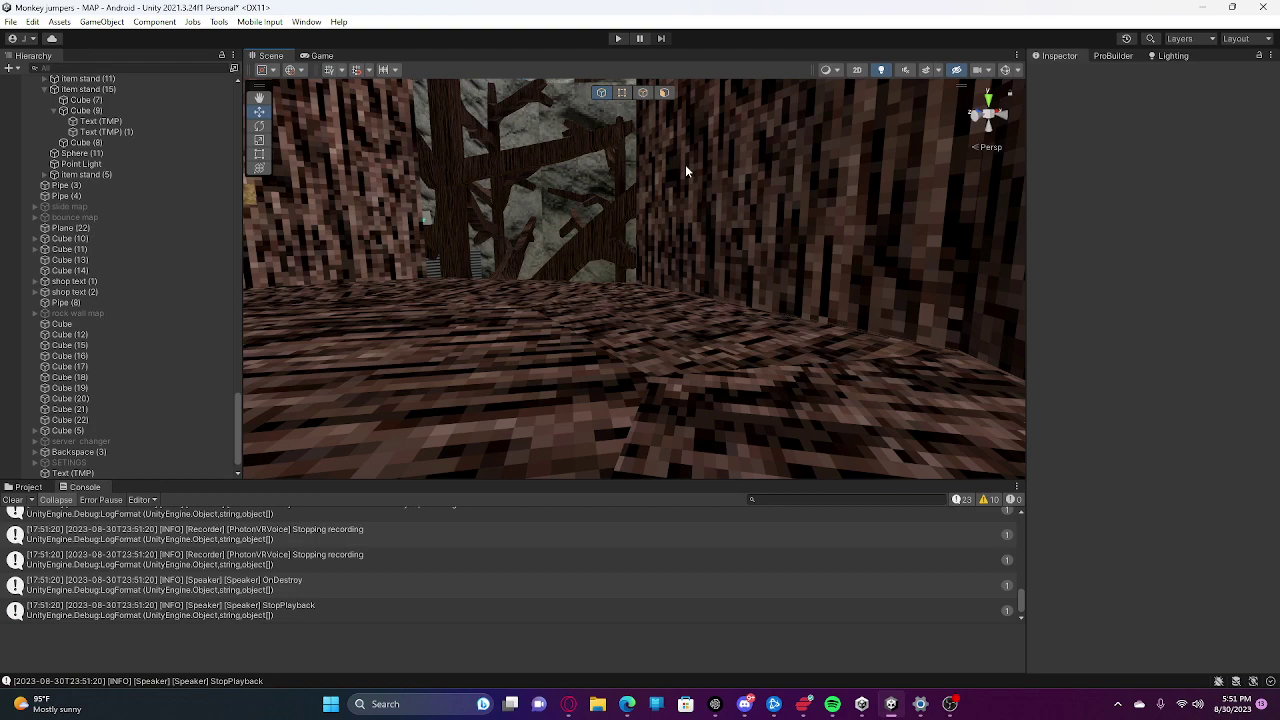
Examine the glowing ceiling lights inside the blue tunnel and view the tunnel from outside.
right_drag(686, 168, 505, 180)
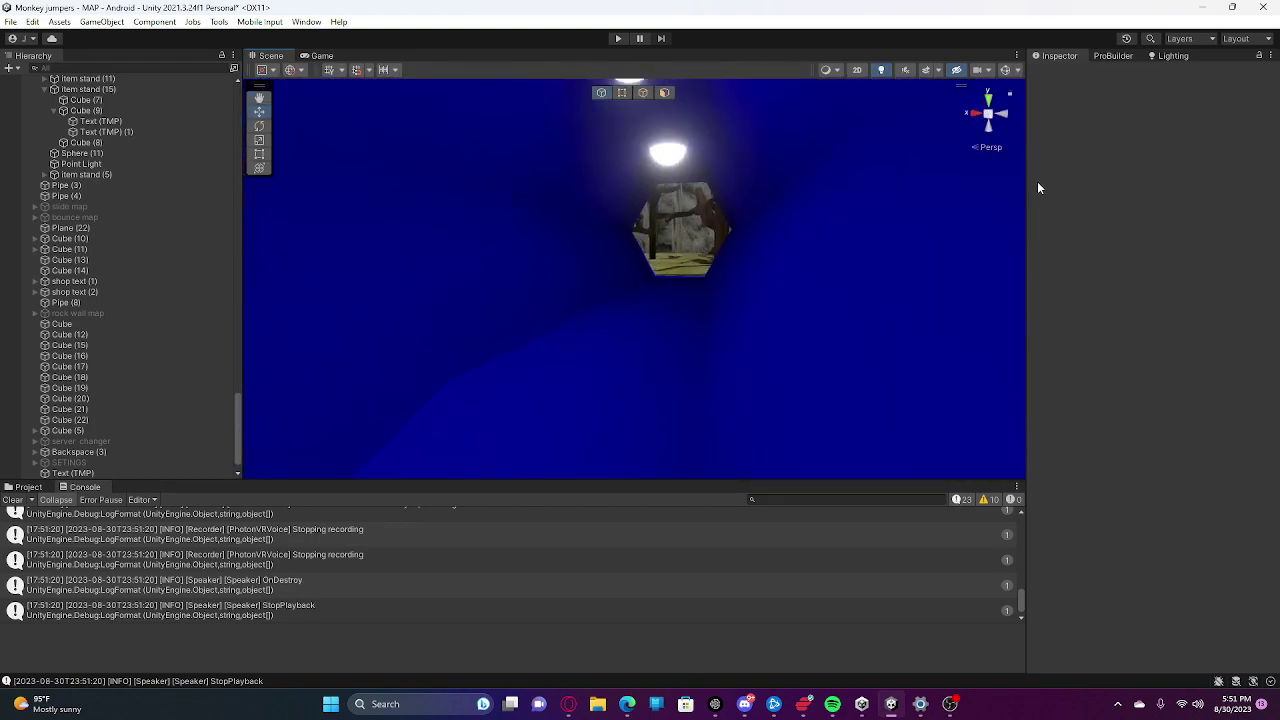
click(670, 154)
right_drag(670, 154, 708, 112)
drag(726, 208, 614, 295)
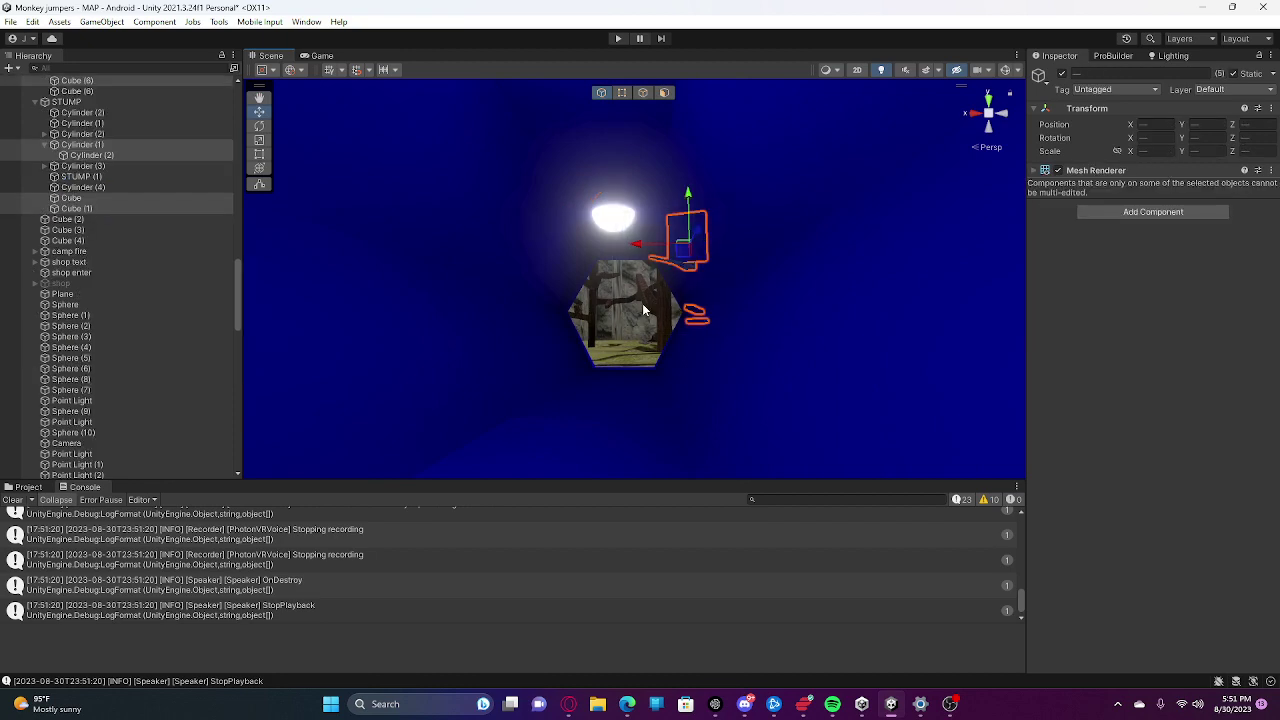
click(595, 308)
click(648, 309)
click(655, 312)
click(621, 404)
right_drag(620, 400, 614, 226)
key(w)
right_drag(687, 407, 460, 323)
key(w)
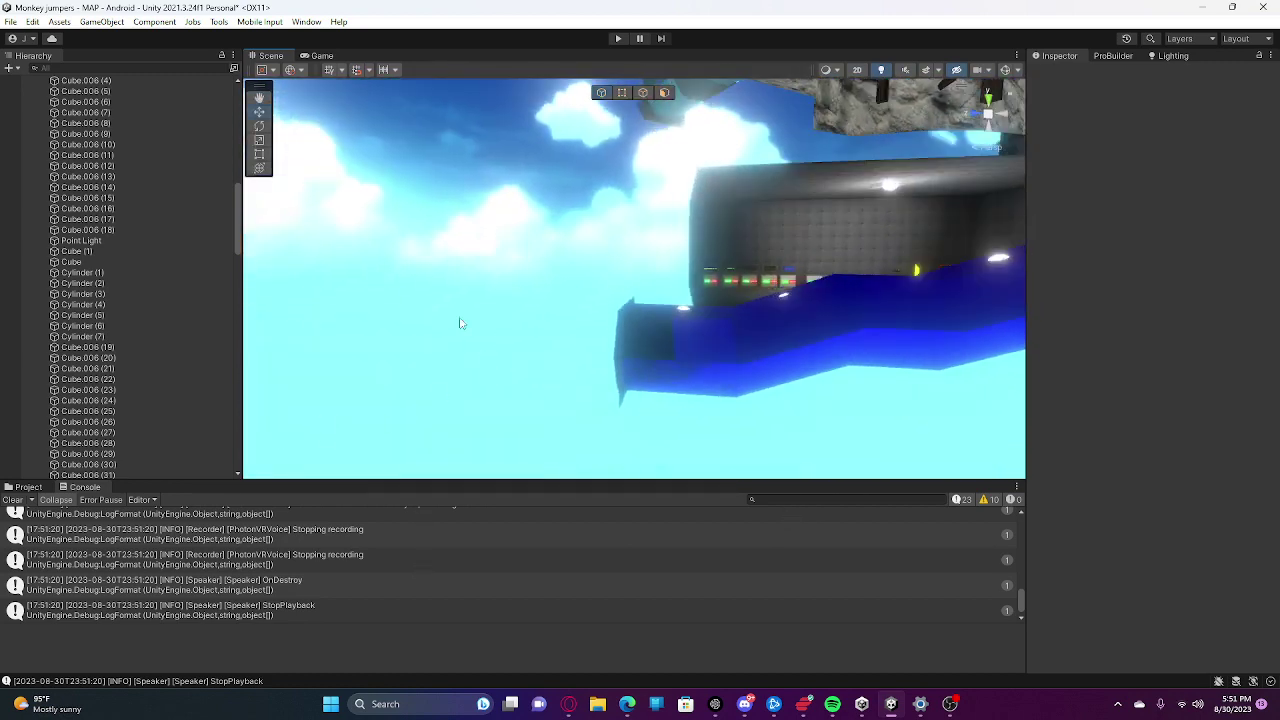
Select the inactive shop object in the scene hierarchy and activate it.
scroll(100, 256, up, 3)
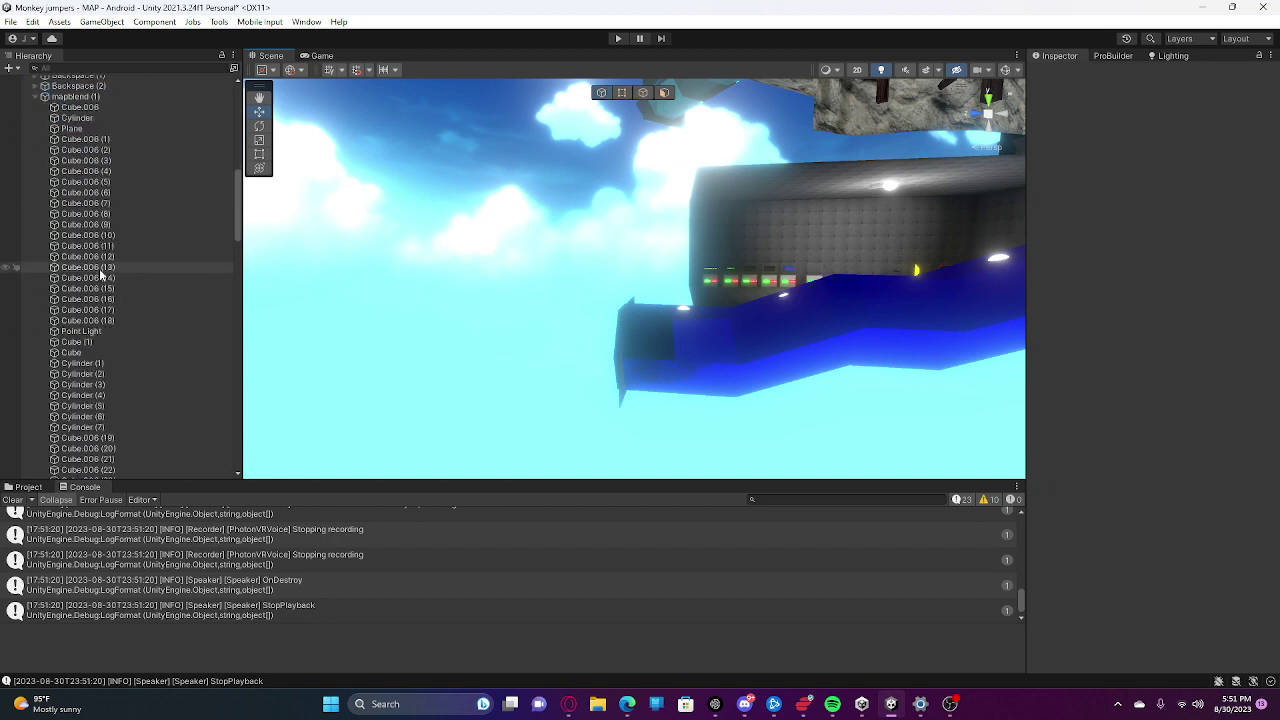
scroll(99, 268, down, 10)
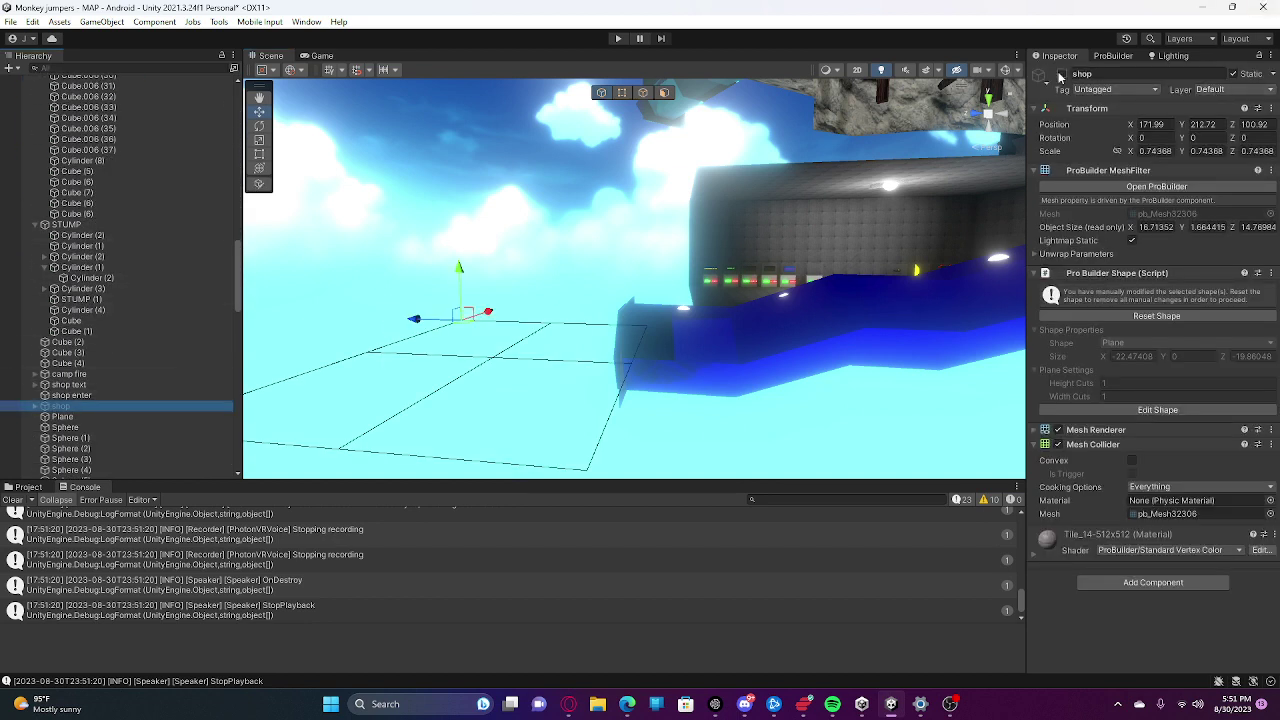
click(1061, 75)
Examine the shop interior, including the glowing collectables lettering and the enable and disable buttons on the item pedestals.
right_drag(708, 222, 359, 242)
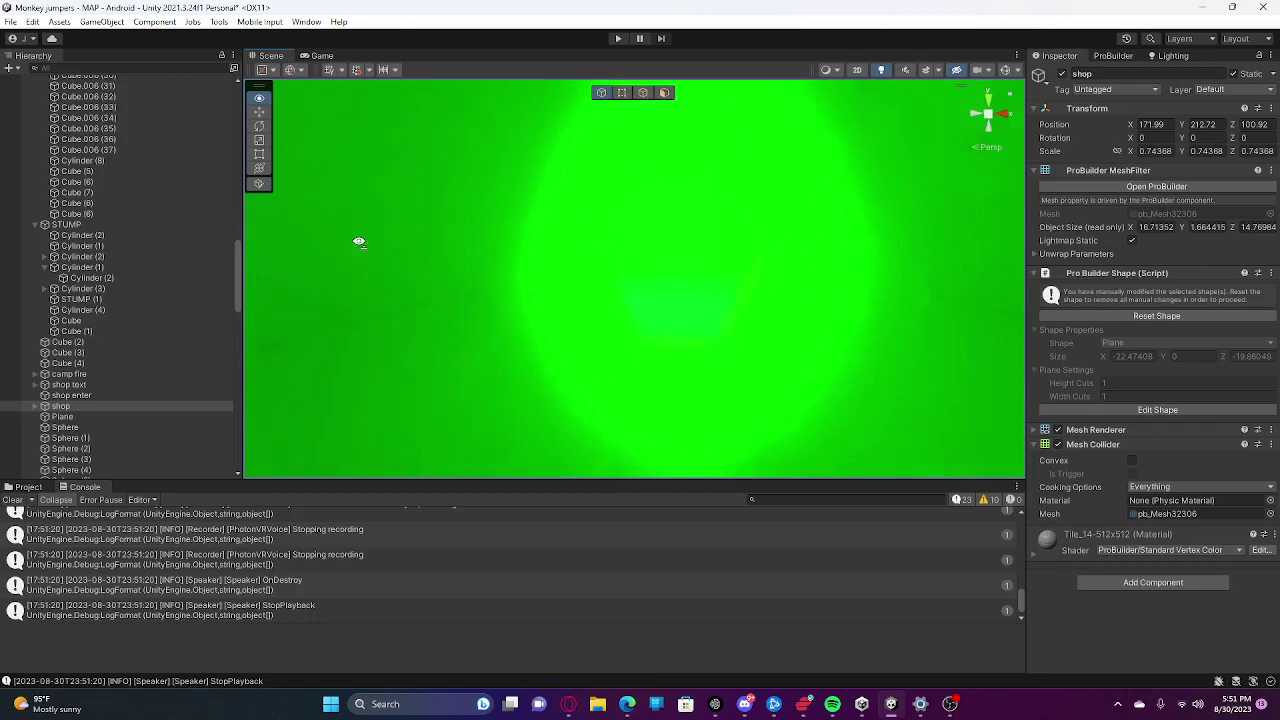
mouse_move(359, 241)
alt+mouse_down()
mouse_move(549, 126)
mouse_move(297, 251)
mouse_move(700, 321)
mouse_move(626, 286)
mouse_move(749, 297)
mouse_move(349, 250)
alt+mouse_up()
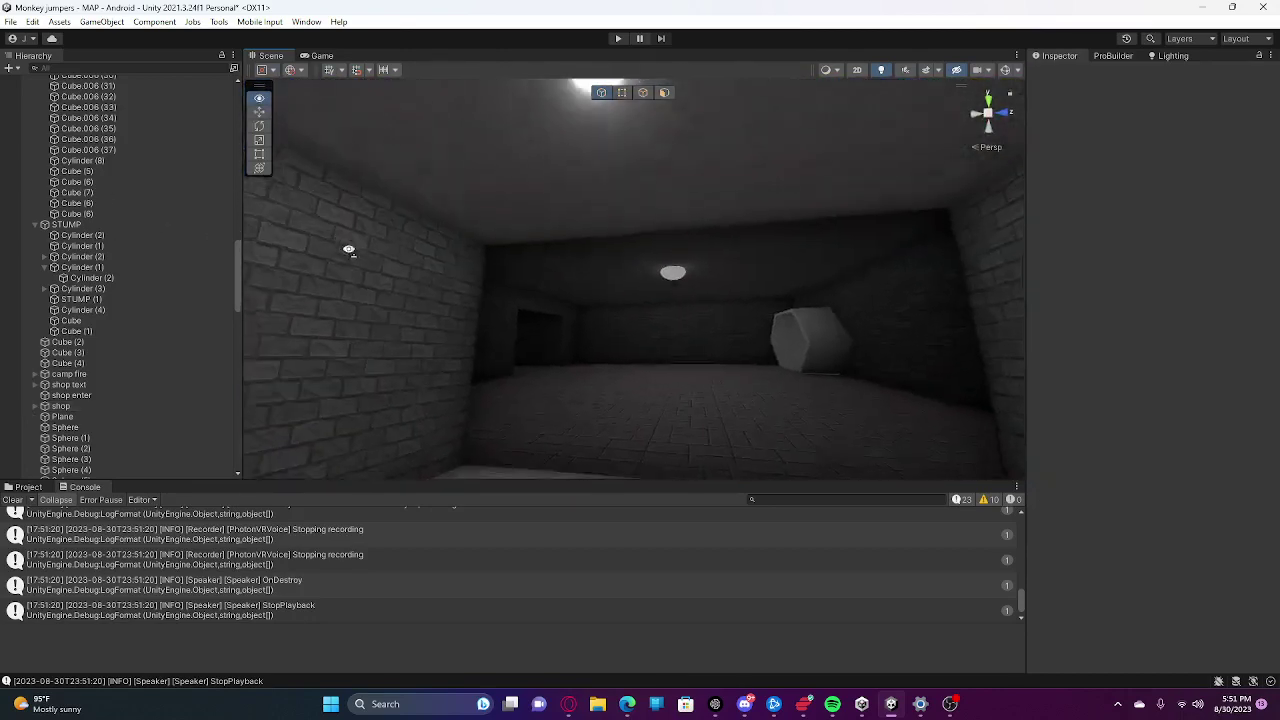
right_drag(349, 250, 796, 369)
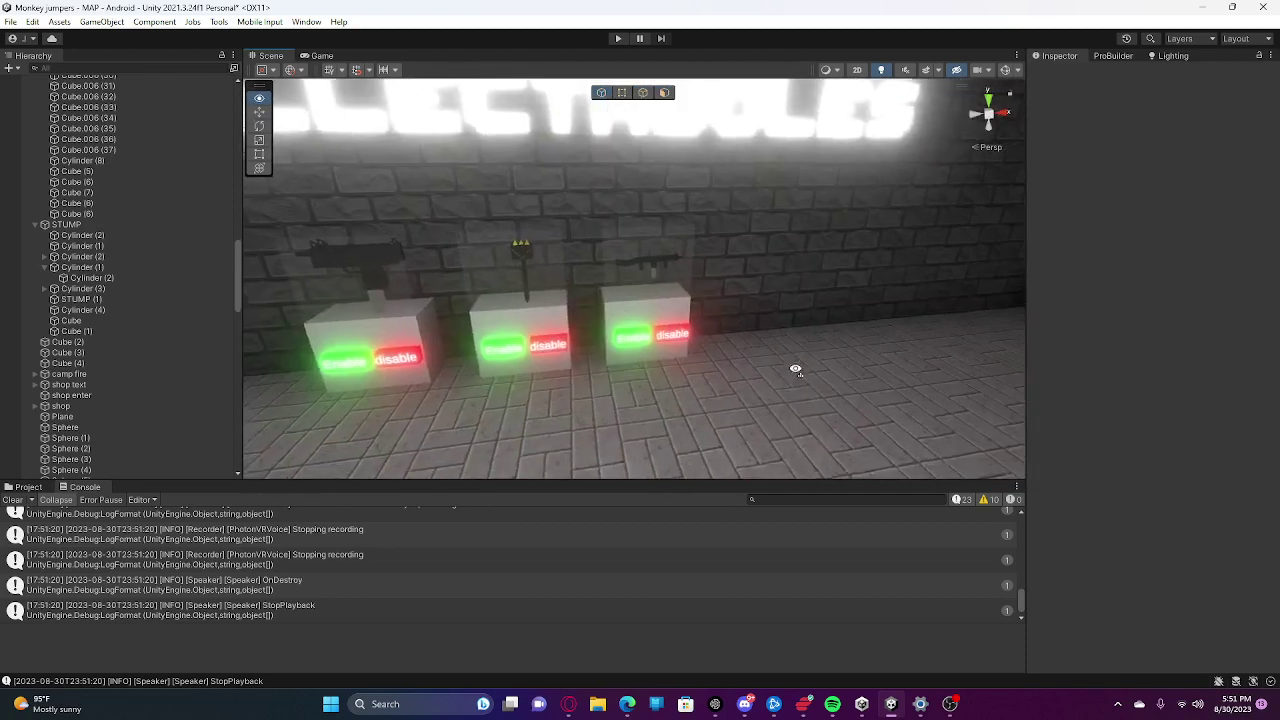
alt+drag(796, 370, 766, 355)
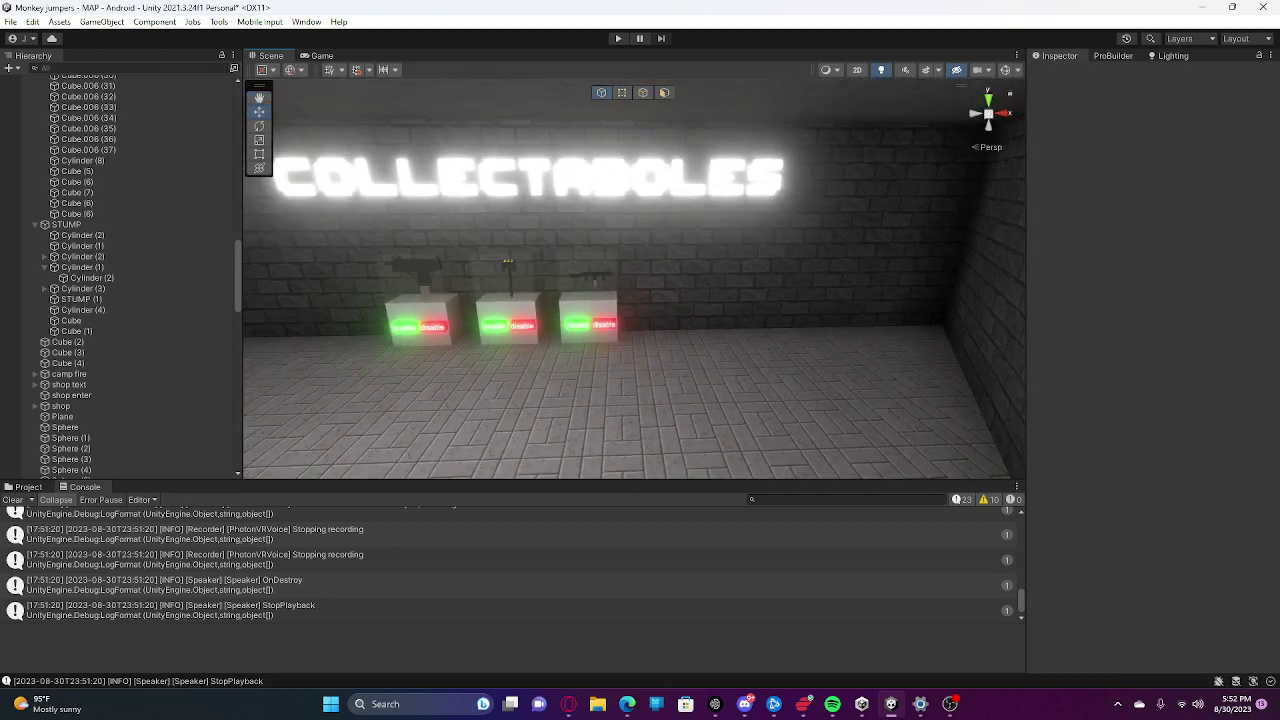